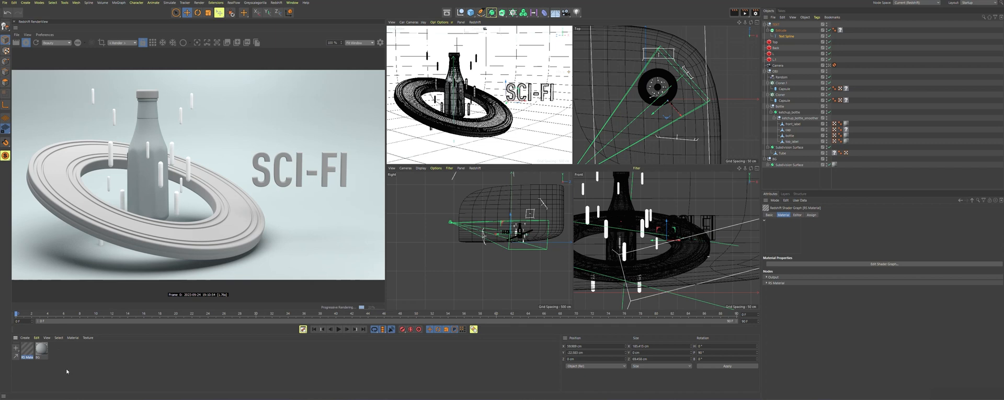
- Apply the new Redshift material to the extruded text, the ring tube, the cloned capsules and the bottle cap
click(70, 365)
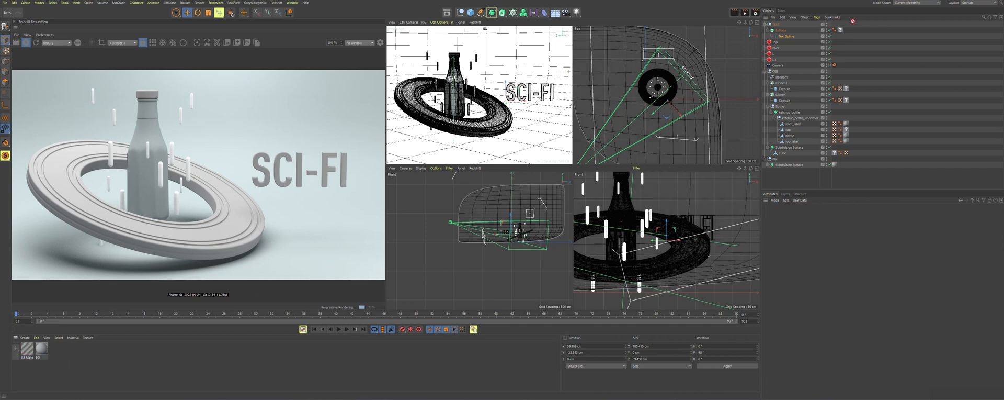
drag(843, 34, 841, 30)
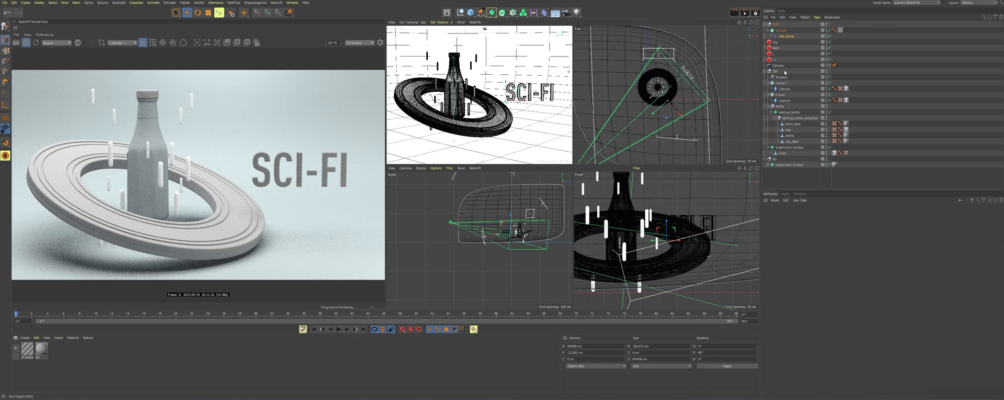
click(789, 147)
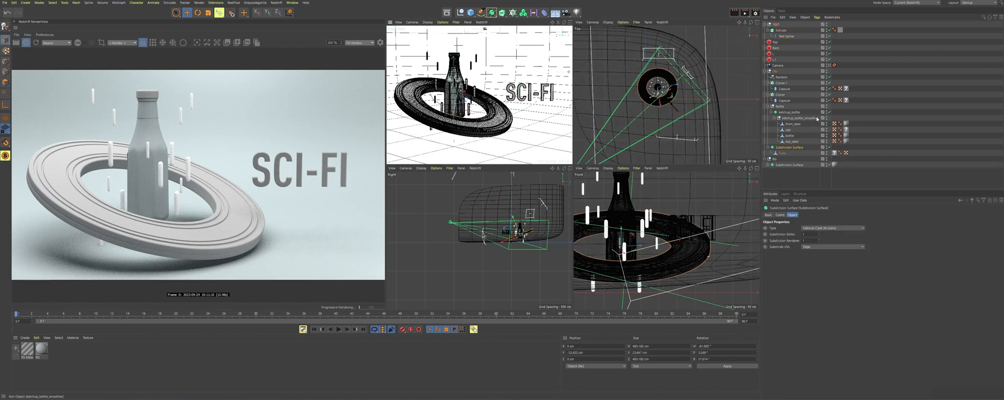
drag(27, 349, 35, 346)
drag(839, 152, 836, 152)
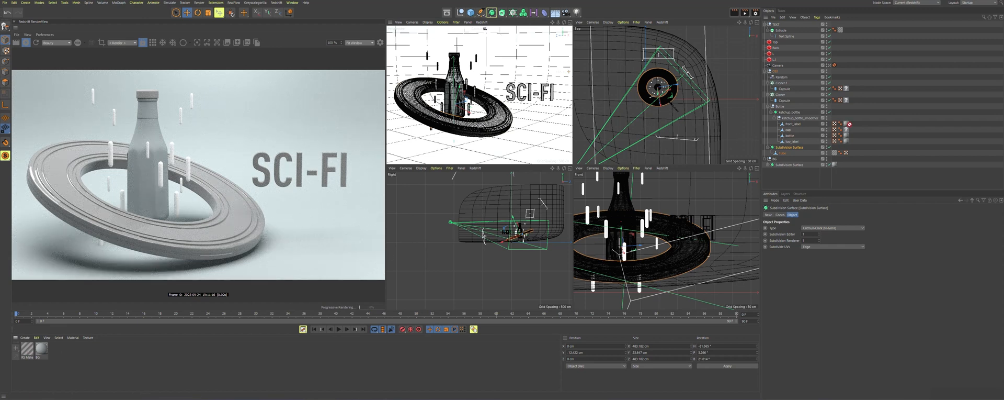
drag(850, 91, 846, 100)
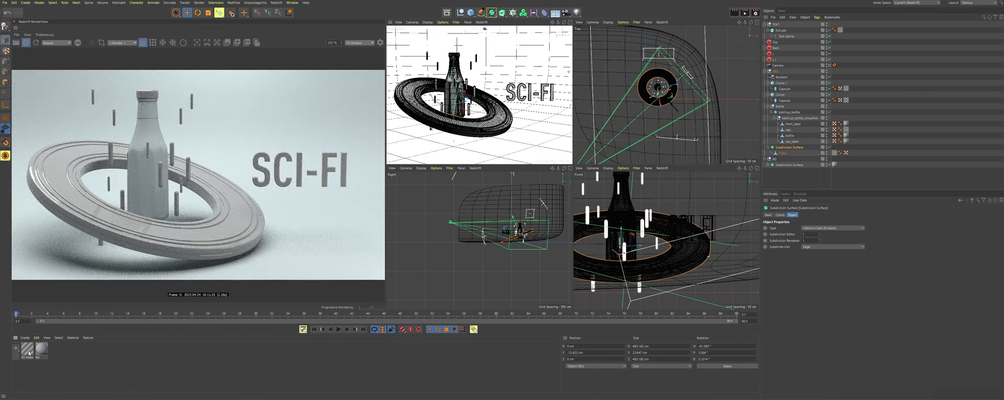
- Open the new material's shader graph in an enlarged window and reposition its material and output nodes
double_click(27, 349)
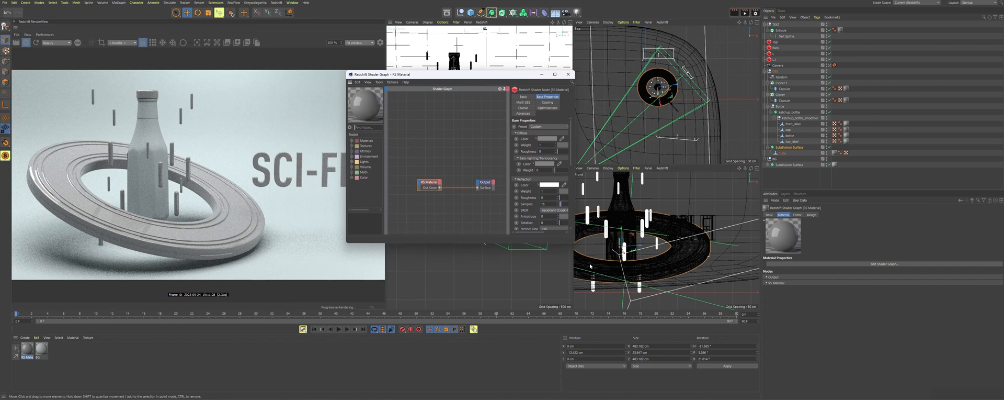
drag(575, 241, 770, 323)
drag(601, 199, 522, 185)
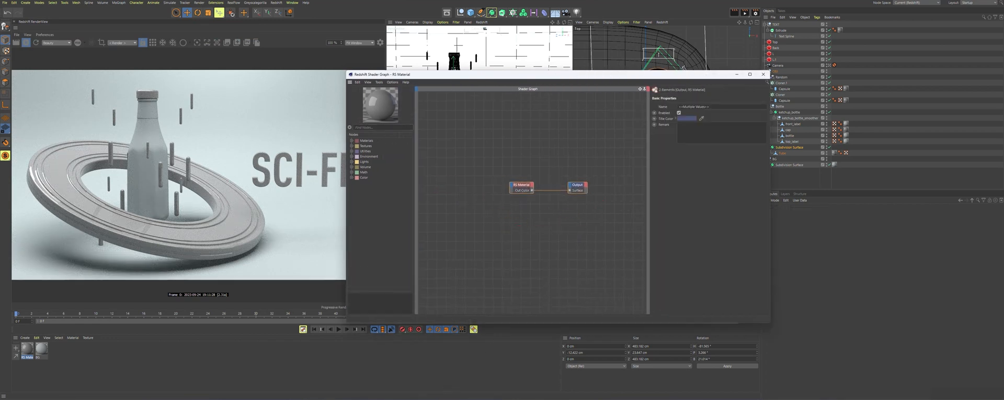
- Bring the greeble image file into the shader graph as a texture and connect it to the material's reflection roughness
click(406, 397)
click(422, 380)
click(823, 97)
drag(807, 53, 514, 193)
click(525, 224)
mouse_move(527, 208)
click(612, 220)
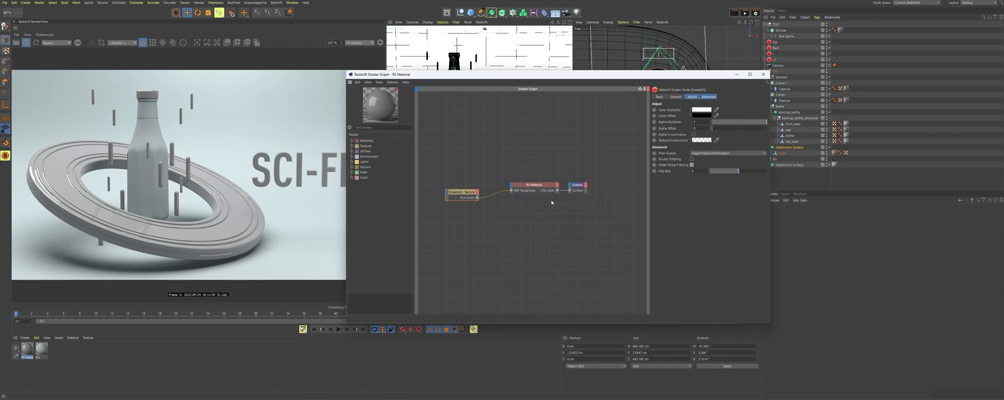
- Reposition the texture node and connect its colour output to the material's bump input as well
drag(475, 78, 582, 102)
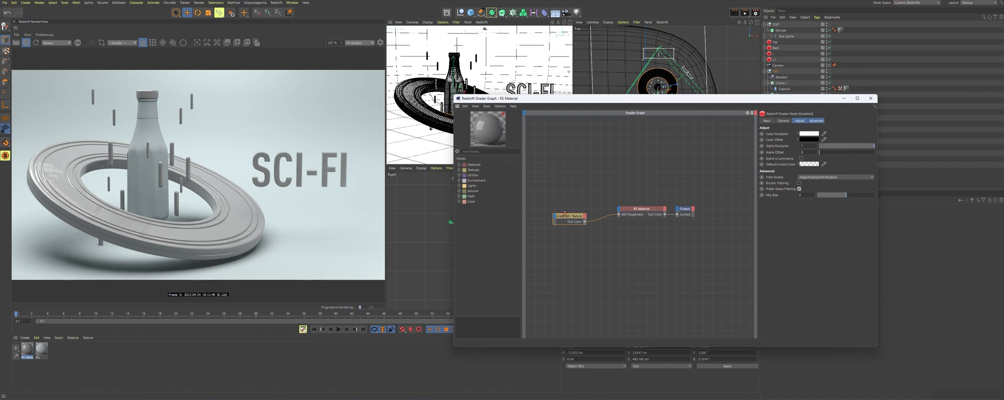
drag(580, 221, 570, 209)
drag(591, 249, 601, 238)
drag(622, 215, 621, 212)
mouse_move(690, 263)
click(713, 283)
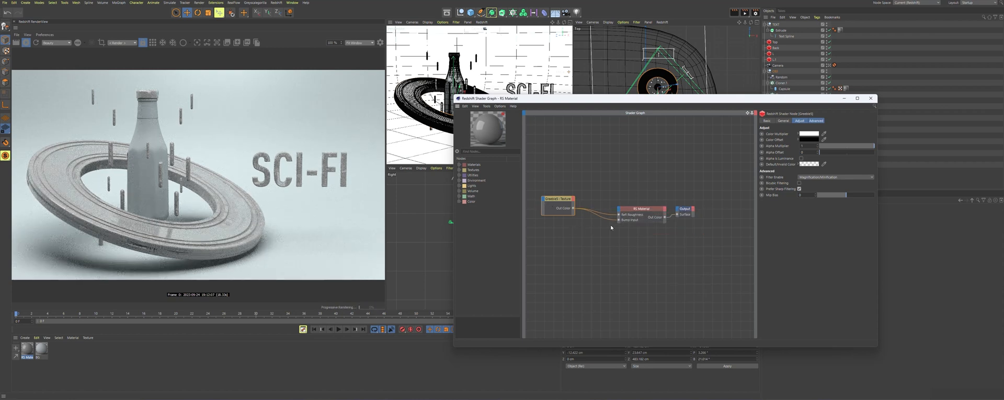
- Insert a Bump Map node between the greeble texture and the material's bump input, and space the nodes out
click(635, 223)
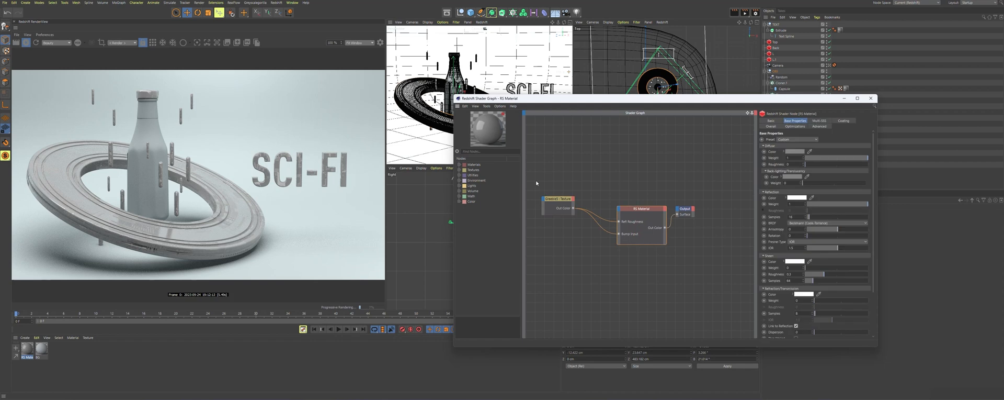
click(491, 151)
text(BUMP)
drag(602, 231, 580, 244)
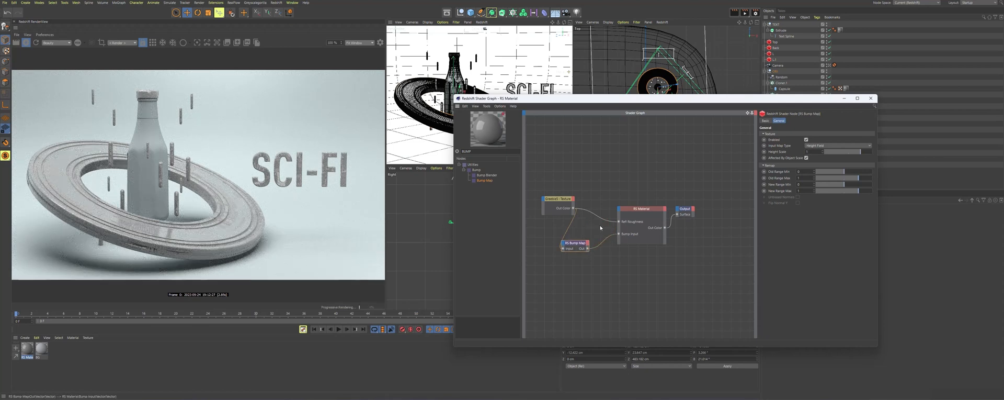
drag(558, 199, 544, 210)
click(641, 208)
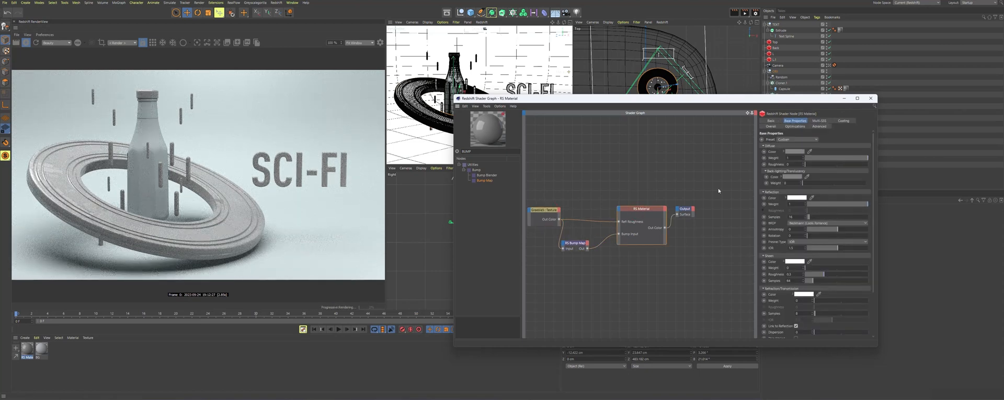
mouse_move(641, 208)
mouse_down()
mouse_move(659, 205)
mouse_move(637, 205)
mouse_up()
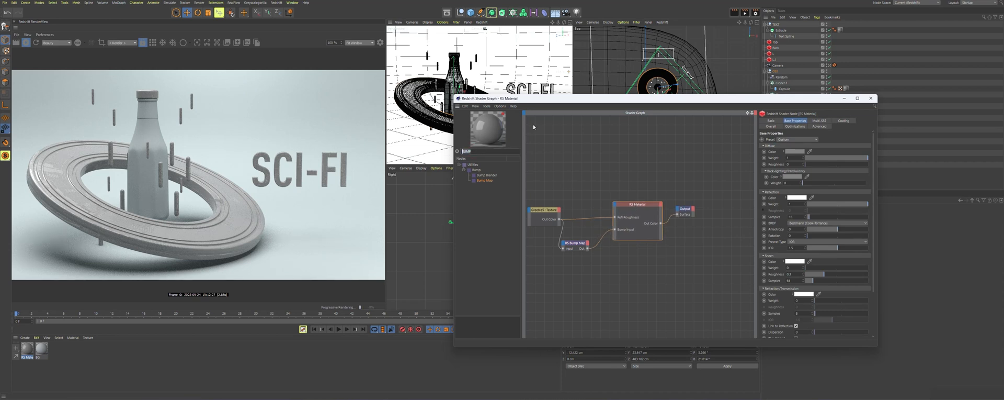
- Set the bump map's height scale to -1
click(586, 243)
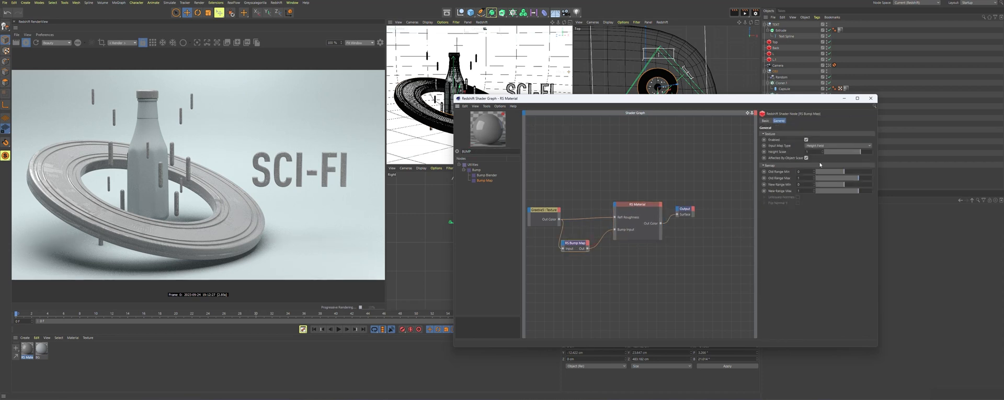
text(-1)
key(Return)
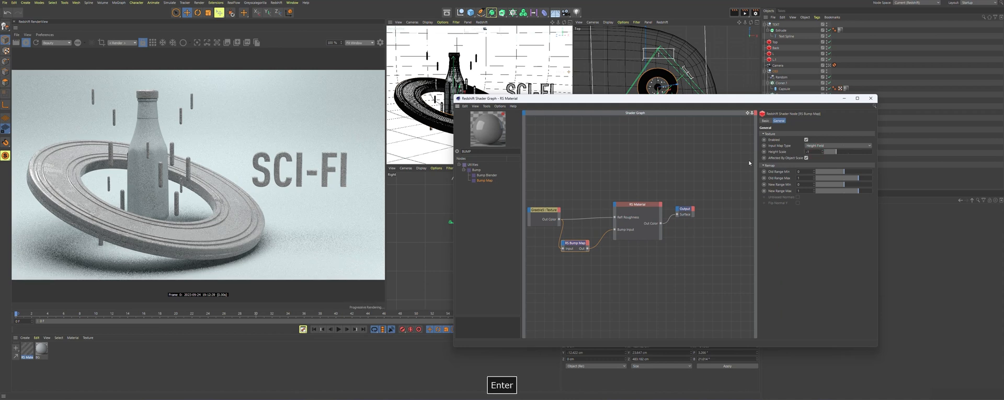
- Insert a Ramp node between the greeble texture and the reflection roughness, and shift its black knot slightly toward white
click(548, 212)
text(RA)
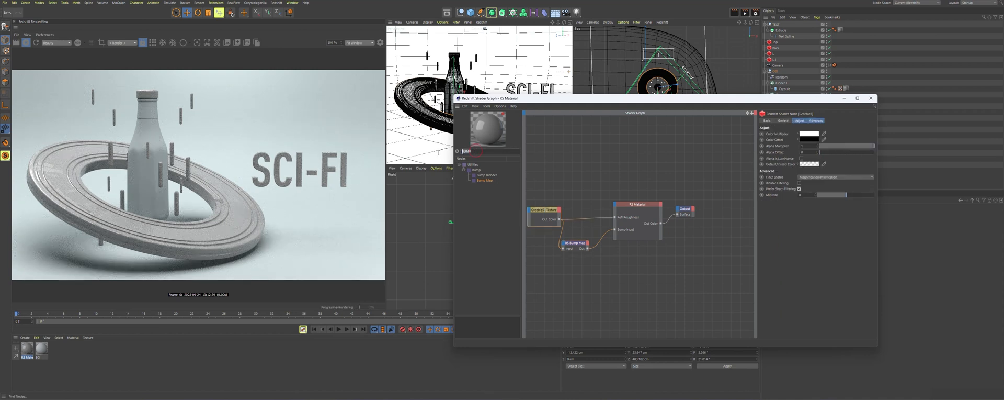
text(M)
key(Caps_Lock)
drag(474, 170, 567, 195)
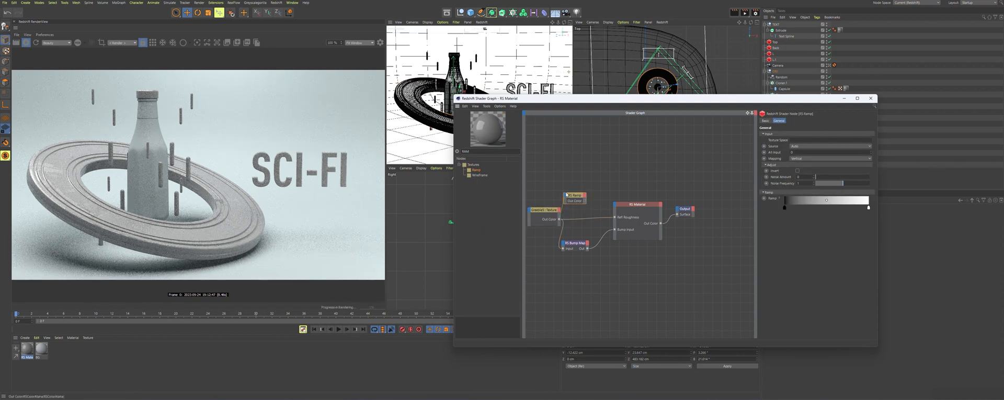
drag(597, 201, 615, 217)
drag(785, 207, 804, 200)
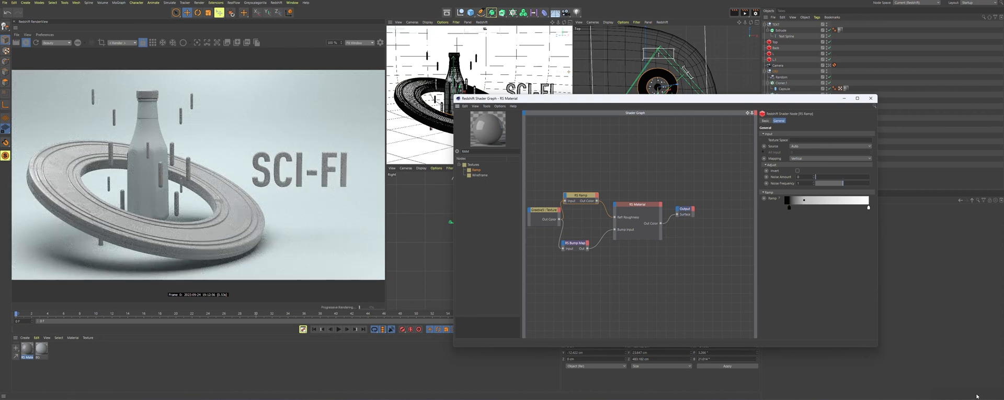
- Apply the Aluminium preset to the material's base properties
click(638, 204)
click(805, 139)
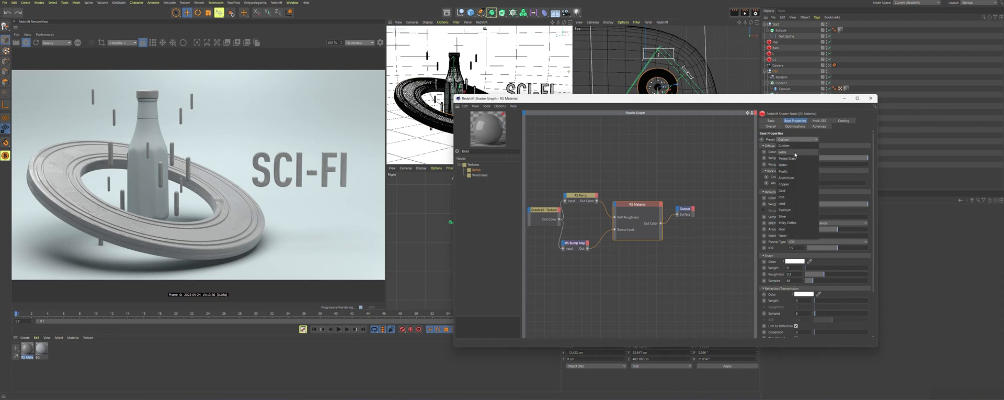
click(786, 178)
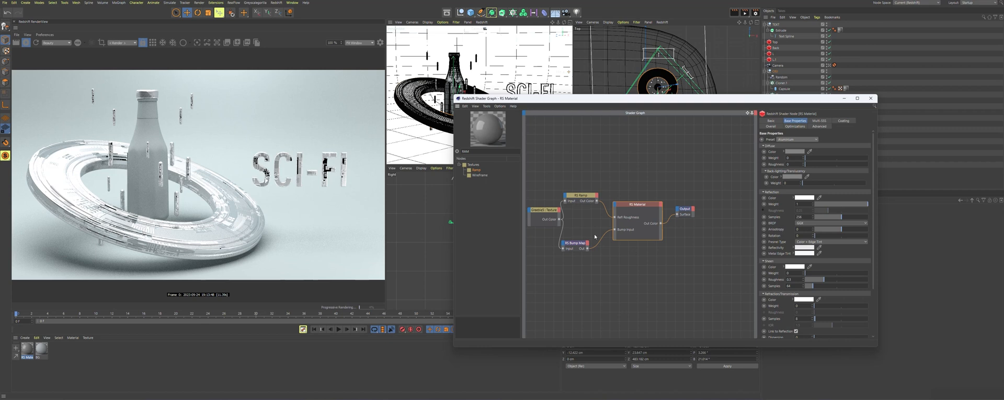
- Move the other nodes away from the greeble texture, and shift the ramp's black knot further toward white
drag(701, 188, 540, 263)
drag(580, 195, 599, 195)
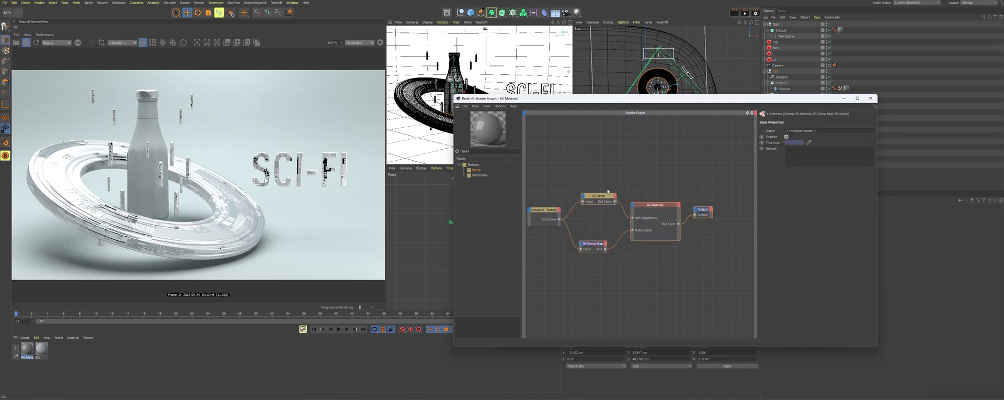
drag(790, 208, 796, 207)
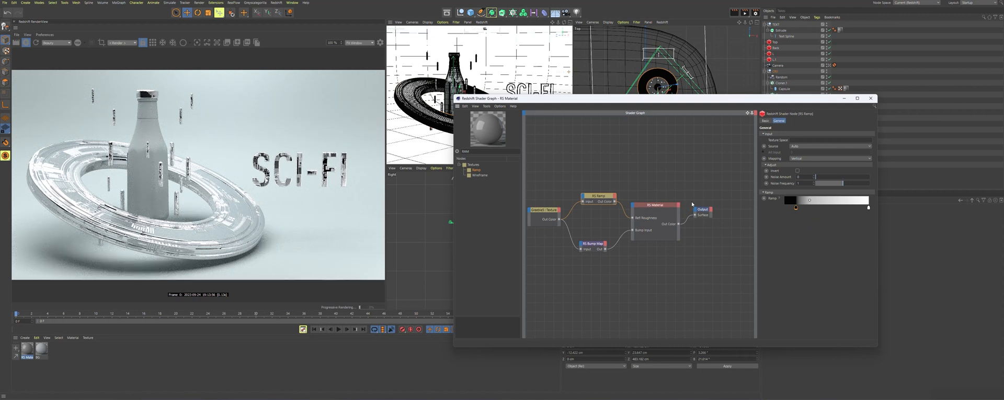
- Set the material's reflectivity to a very dark colour
click(663, 229)
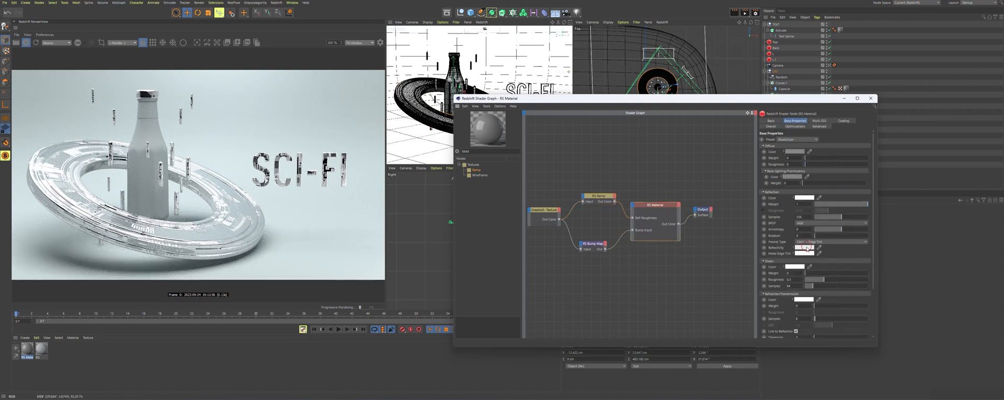
click(807, 247)
click(802, 258)
click(796, 268)
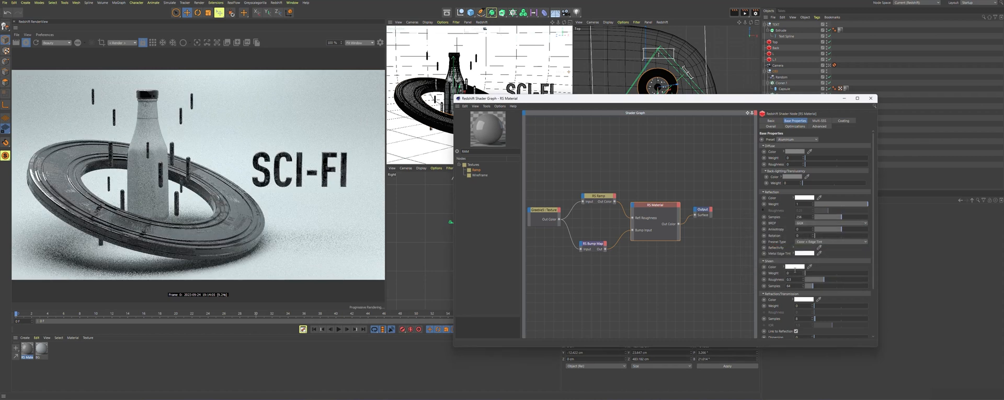
- Set the bump map's height scale to -2
click(593, 244)
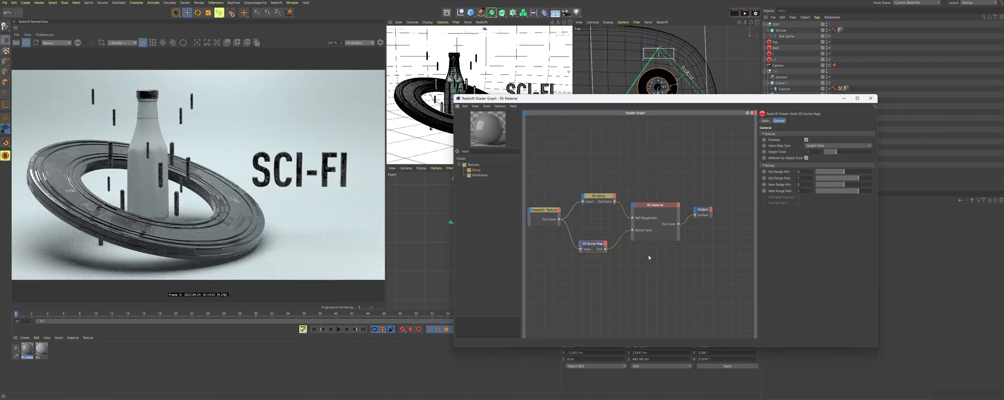
double_click(811, 152)
text(-2)
key(Return)
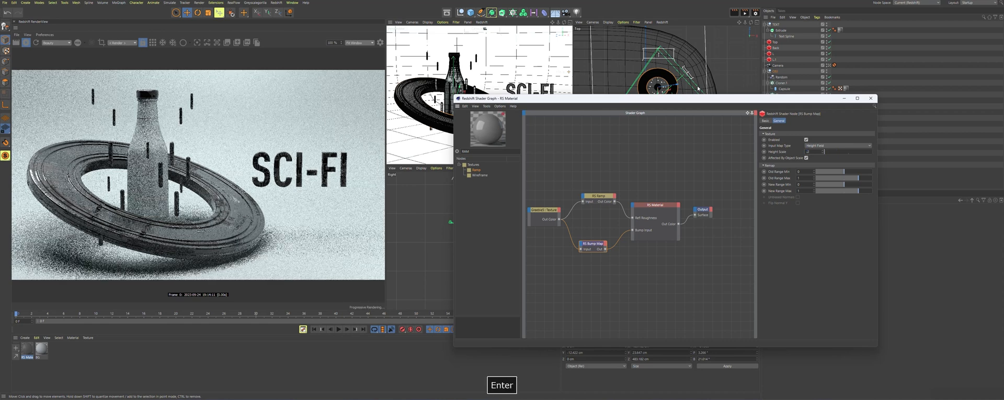
- Change the material's reflectivity colour to a dark red
click(598, 195)
click(656, 205)
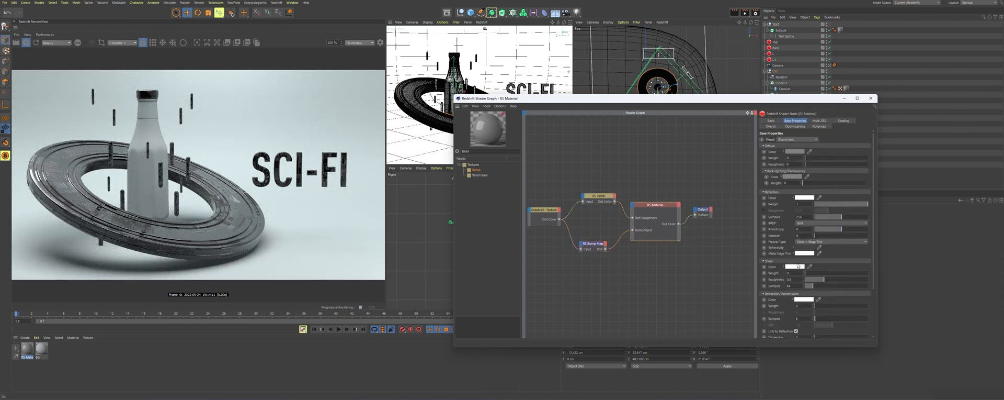
click(804, 248)
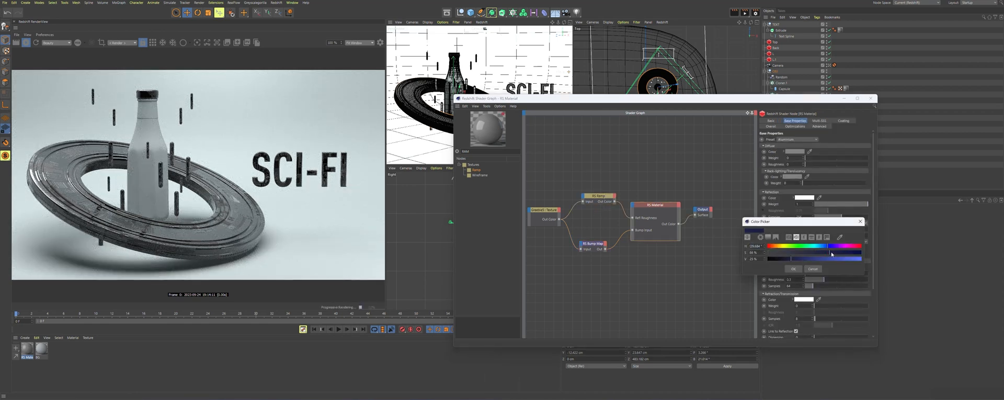
drag(800, 246, 767, 246)
click(794, 268)
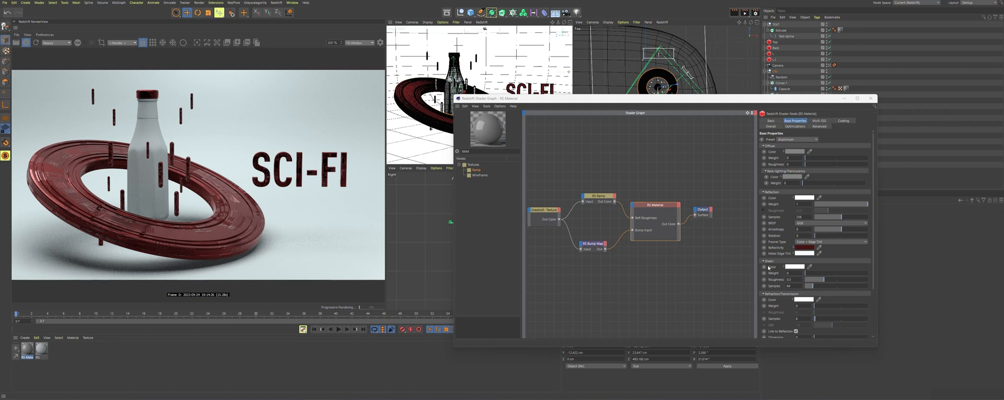
- Set the greeble texture's horizontal offset to 20 and its horizontal scale to 2
click(548, 217)
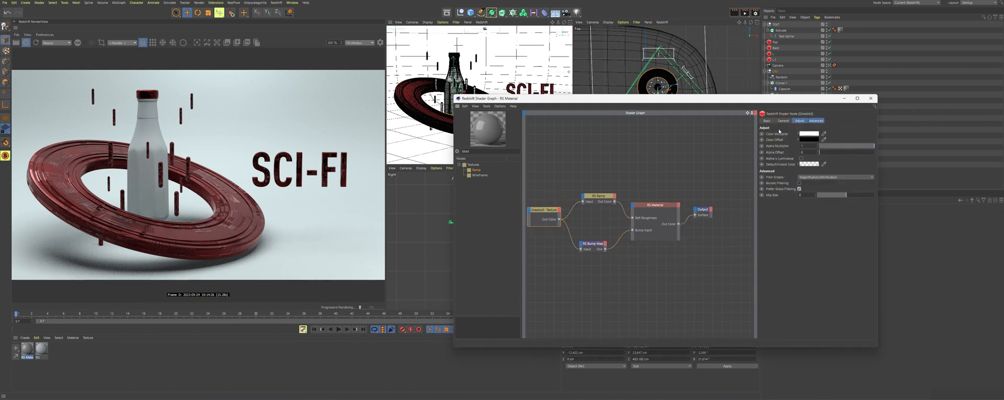
click(783, 121)
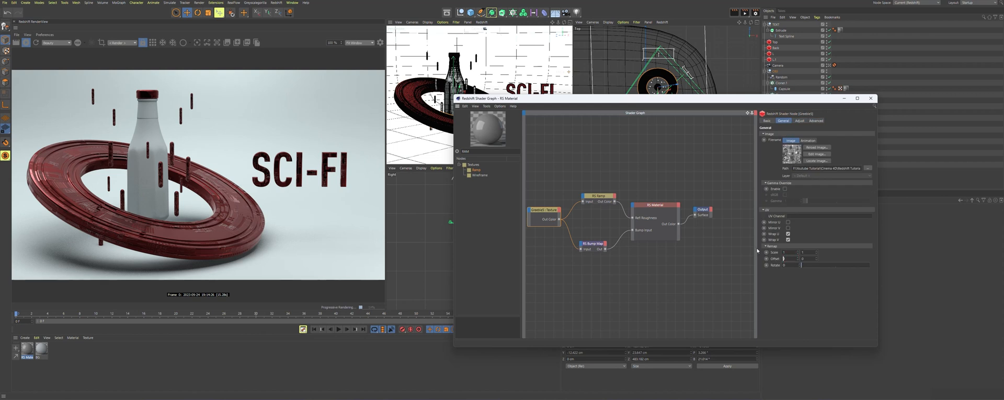
text(20)
key(Return)
text(2)
key(Return)
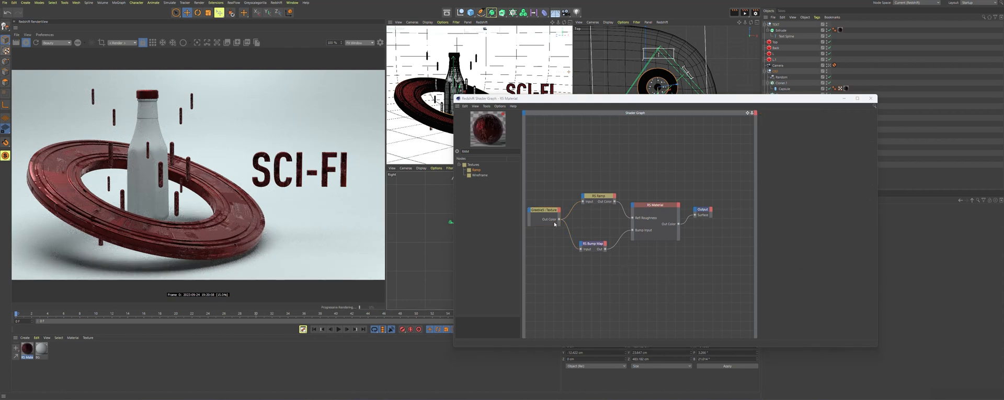
- Duplicate the greeble texture node and feed its colour into the Tex Map input of a new RS Displacement node
ctrl+drag(543, 216, 548, 277)
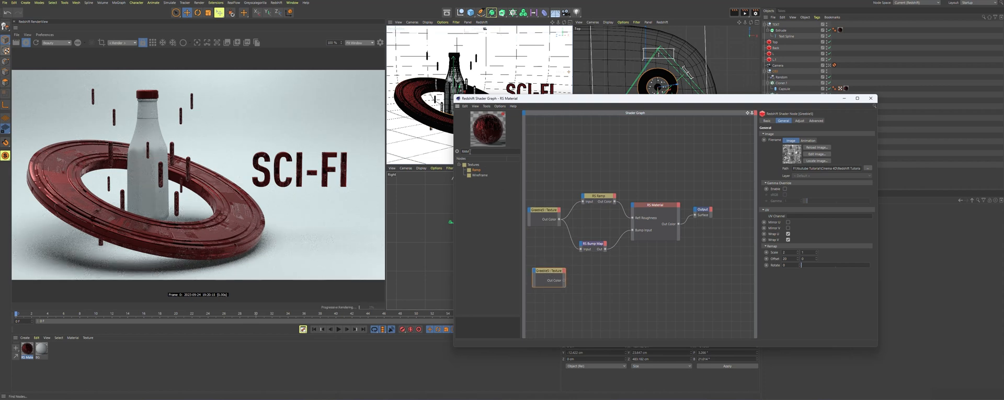
text(dis)
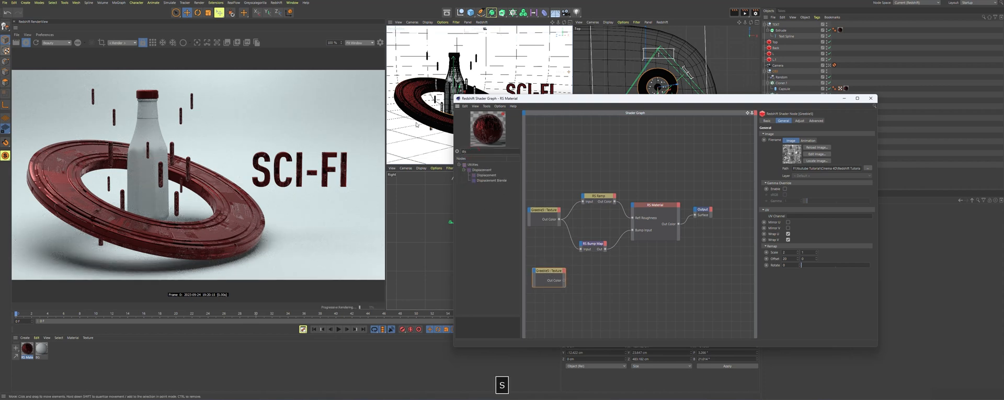
drag(603, 275, 588, 283)
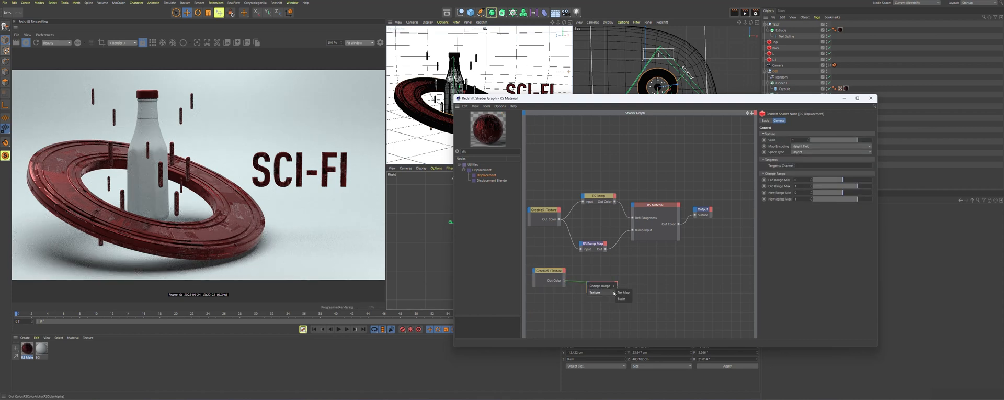
click(624, 292)
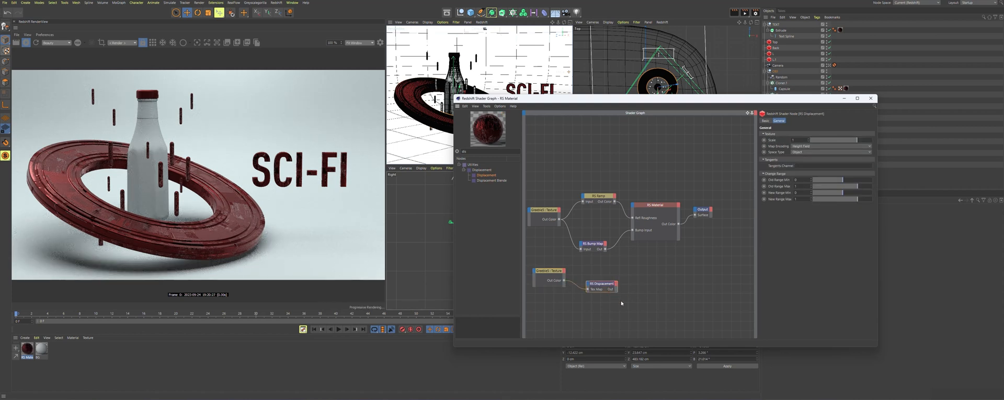
- Connect the RS Displacement node to the displacement input of the material's Output node
drag(617, 289, 700, 212)
drag(618, 288, 695, 211)
click(697, 213)
drag(728, 101, 561, 131)
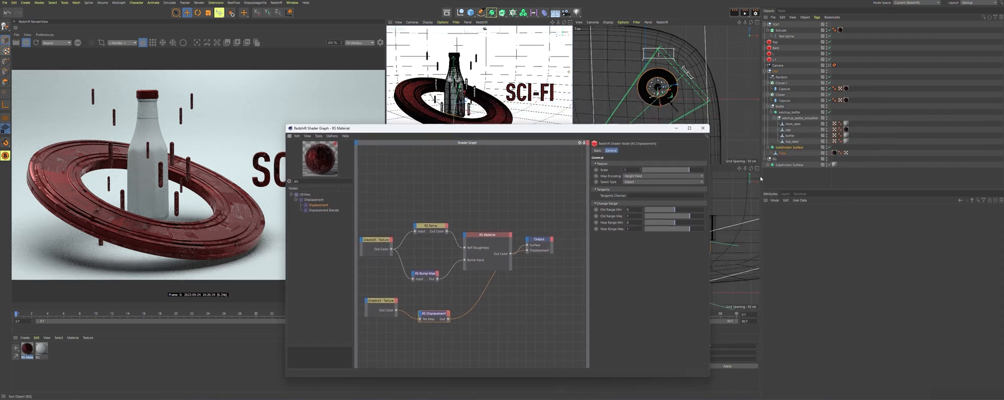
- Add a Redshift Object tag to the Tube under the subdivision surface
right_click(788, 147)
mouse_move(808, 139)
mouse_move(807, 163)
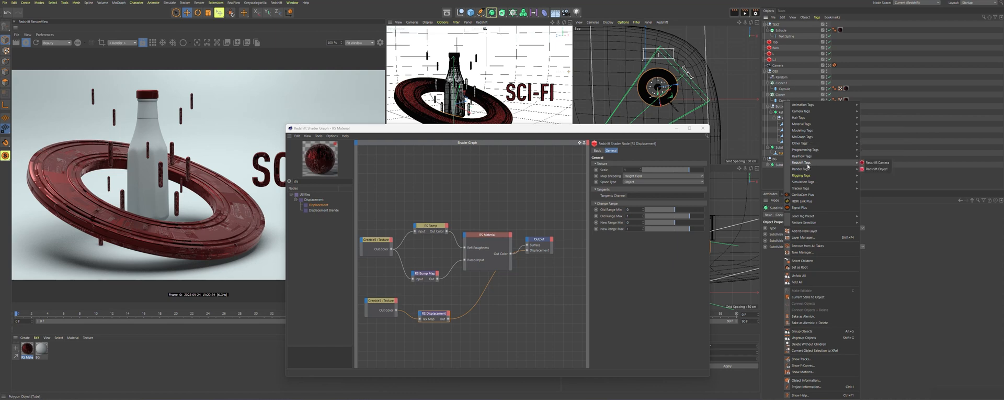
click(878, 169)
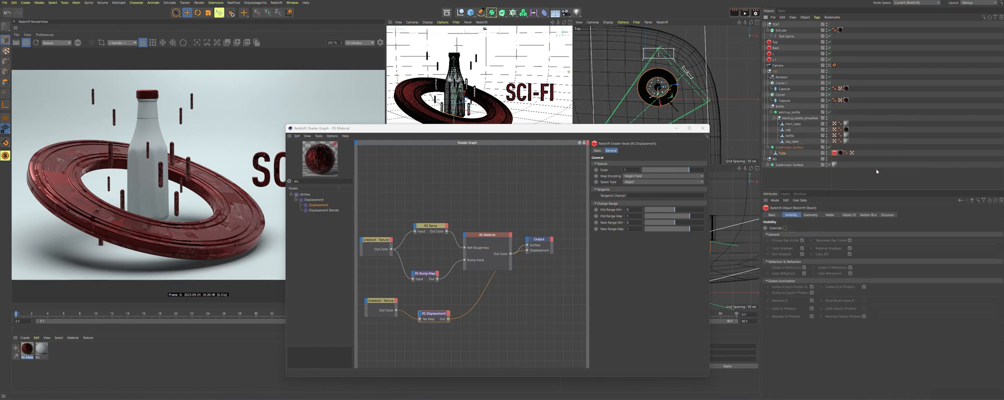
- Override the geometry settings on the Tube's Redshift Object tag and enable tessellation and displacement
click(810, 215)
click(786, 228)
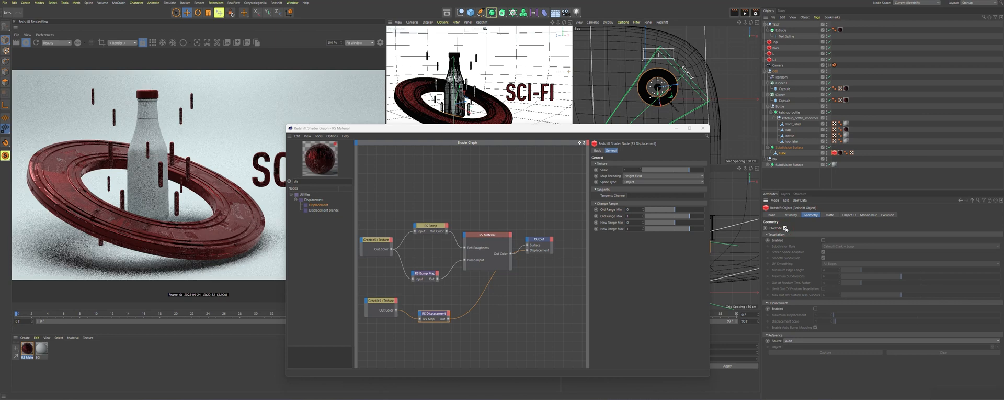
click(823, 241)
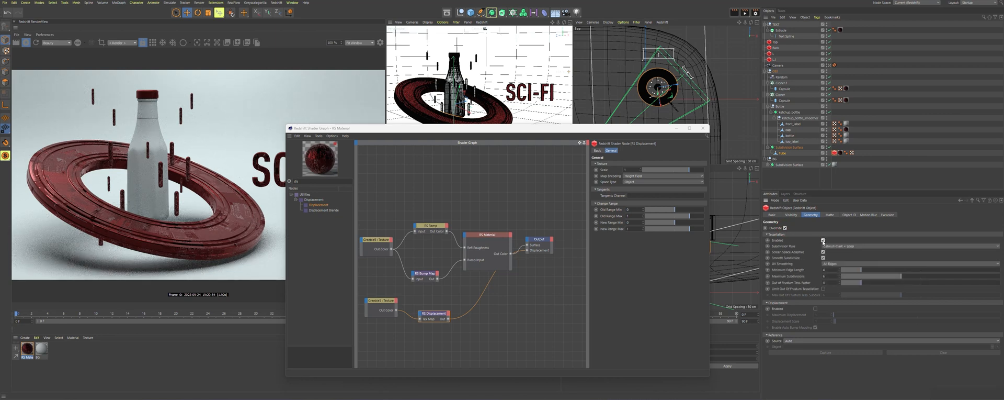
click(815, 309)
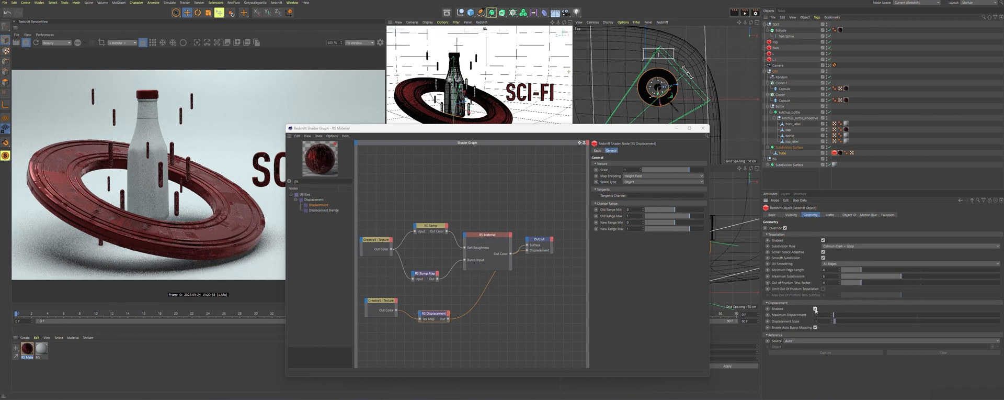
- Set the Tube's maximum displacement and displacement scale to 10
text(1)
text(10)
click(841, 391)
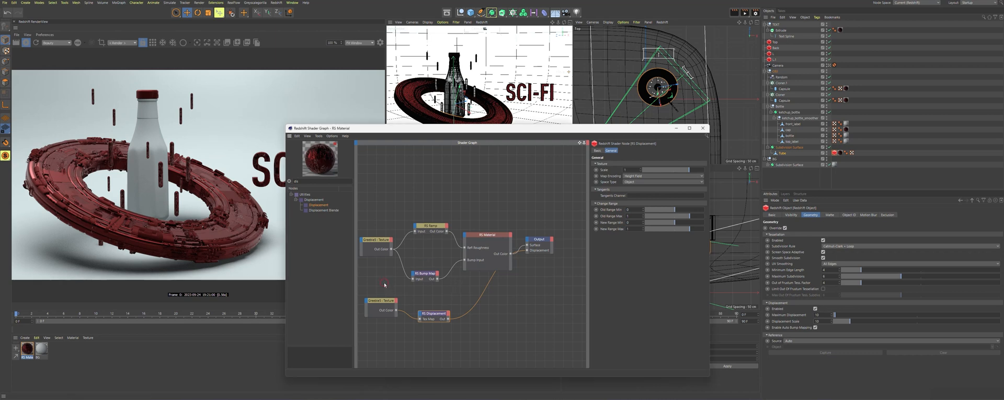
click(387, 312)
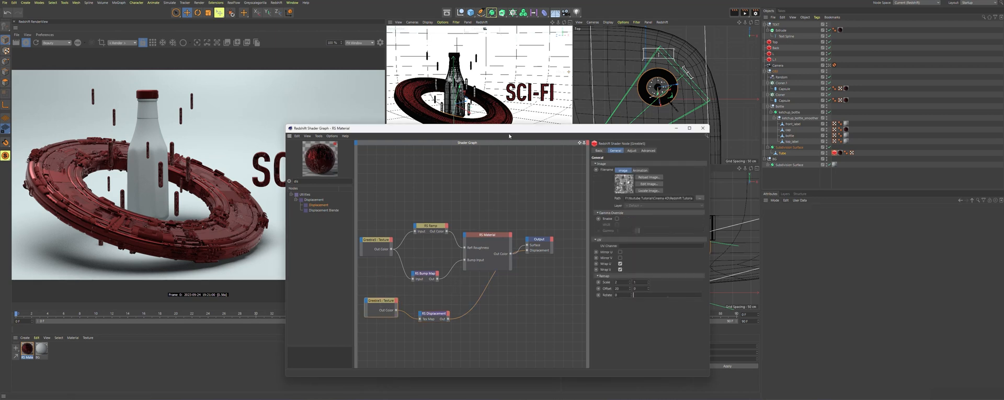
drag(509, 137, 505, 95)
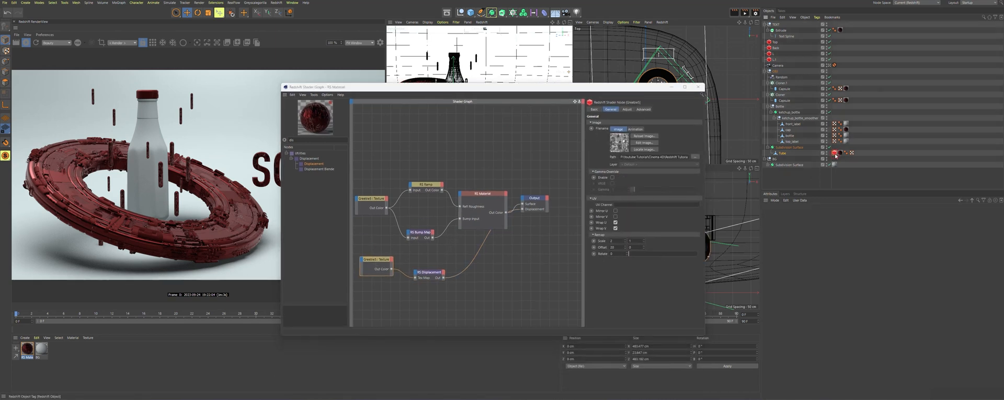
- Set the maximum displacement and displacement scale on the Tube's Redshift Object tag to 5
click(835, 153)
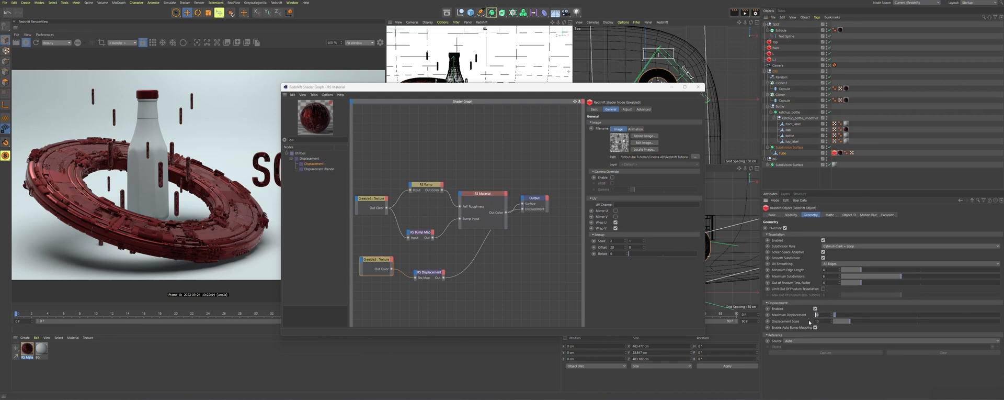
text(5)
key(Return)
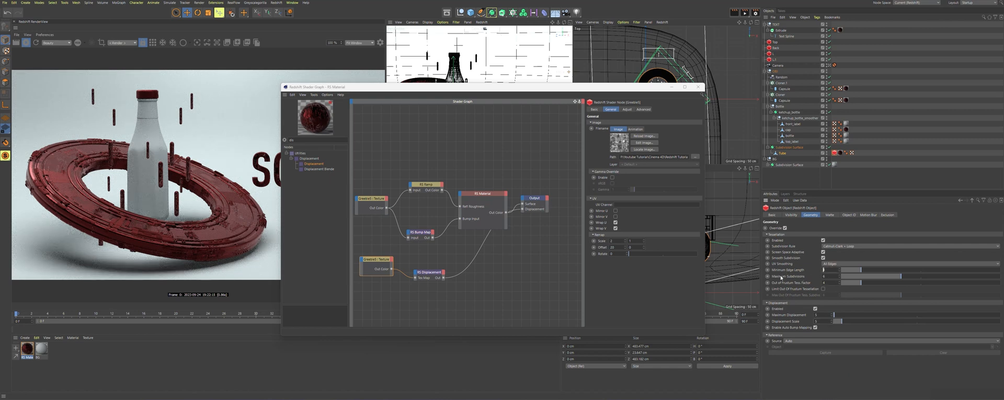
- Set the Tube's tessellation to a minimum edge length of 2 and maximum subdivisions of 16
text(2)
key(Tab)
text(16)
key(Return)
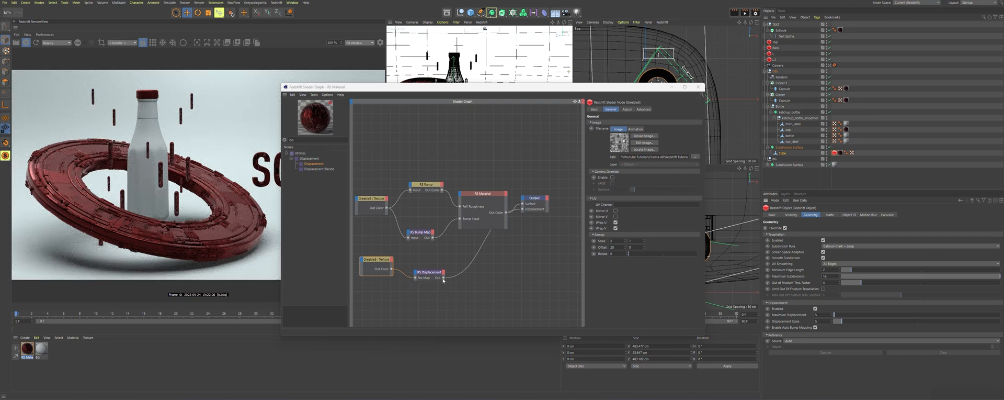
- Set the RS Displacement node's scale to 5
drag(429, 272, 435, 272)
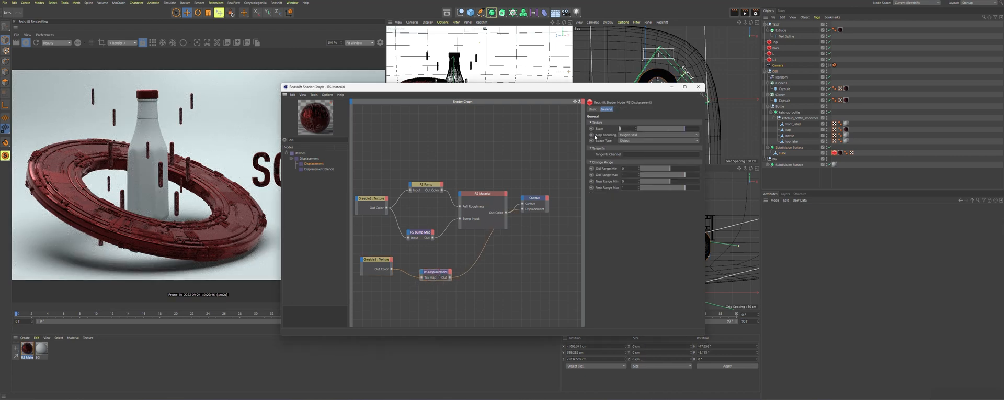
text(5)
key(Return)
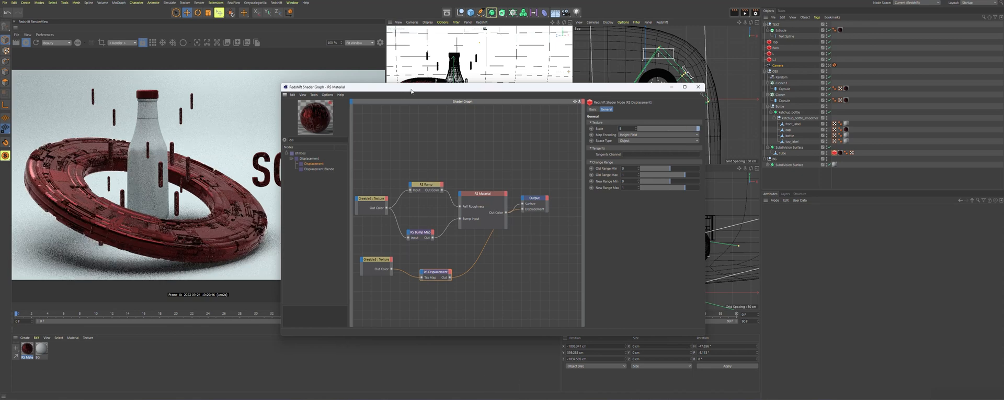
drag(409, 92, 440, 82)
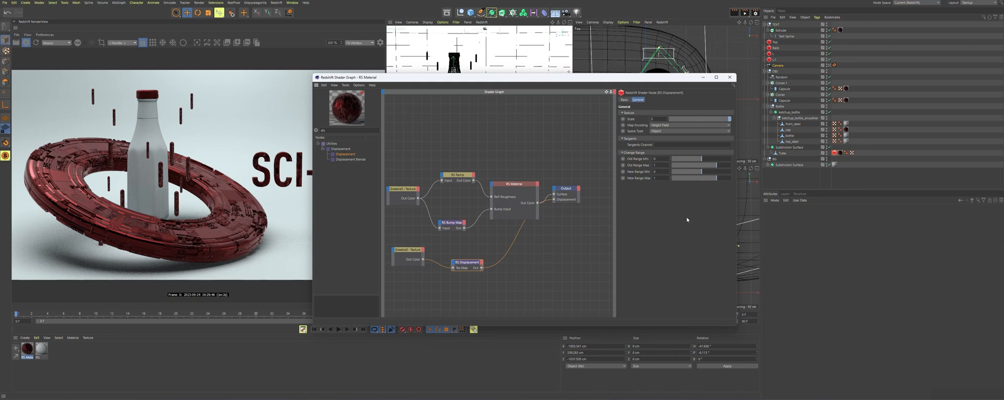
- Move the Output node farther from the RS Material node and set the RS Displacement scale to 4
drag(558, 186, 580, 202)
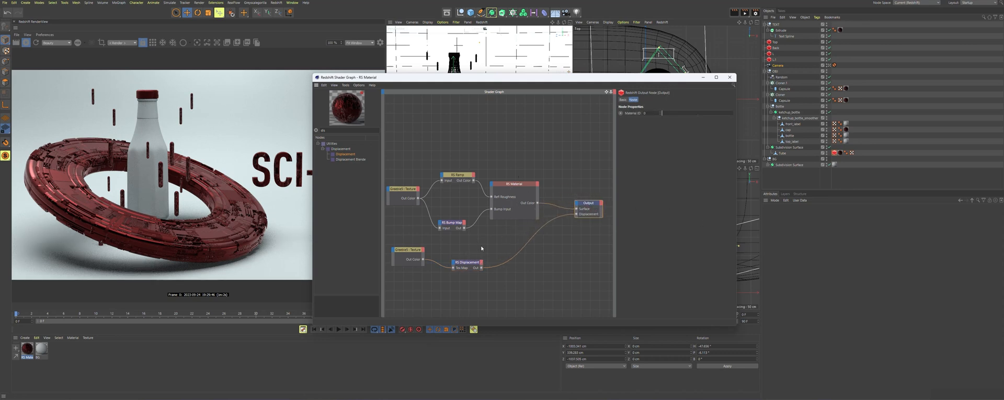
click(482, 261)
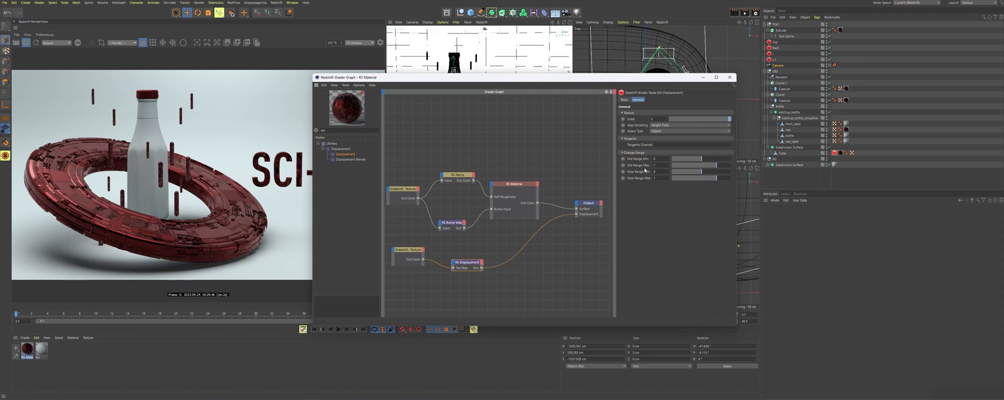
text(4)
key(Return)
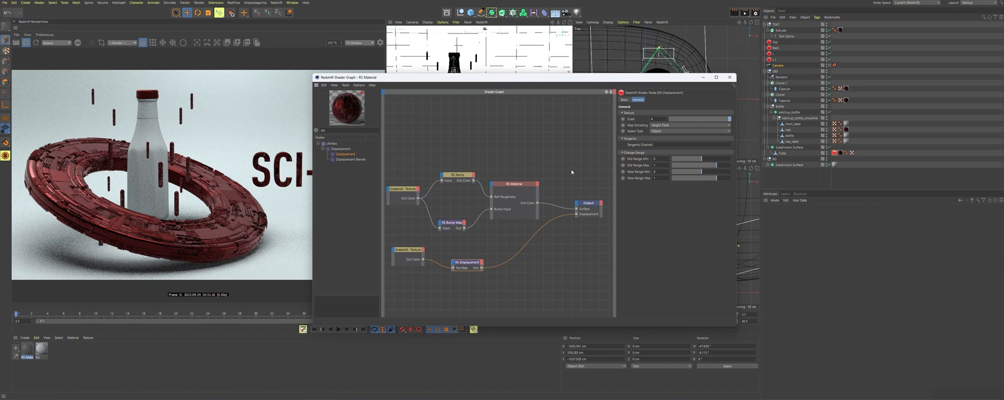
- Reconnect the RS Ramp's colour output to the RS Material's reflection roughness input and close the shader graph
click(519, 197)
drag(491, 196, 481, 197)
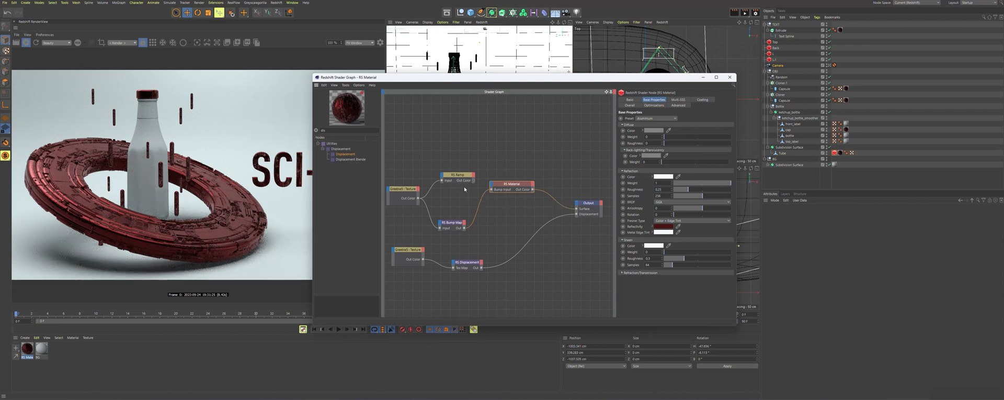
drag(491, 187, 492, 187)
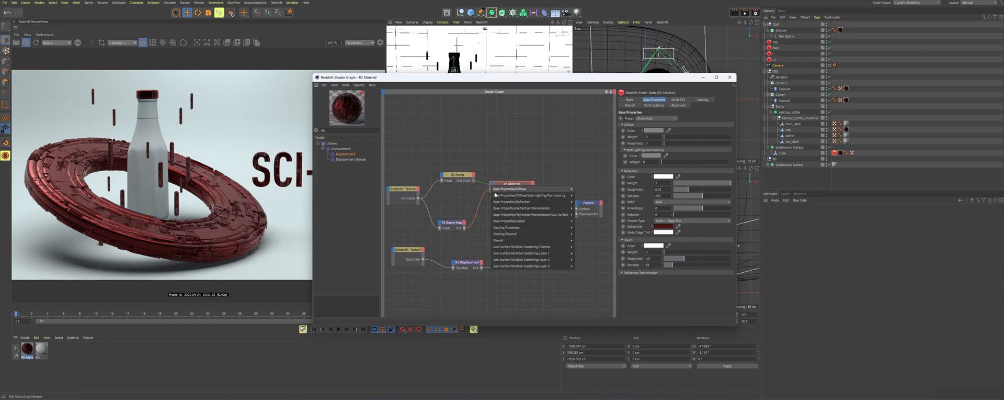
mouse_move(523, 202)
click(588, 215)
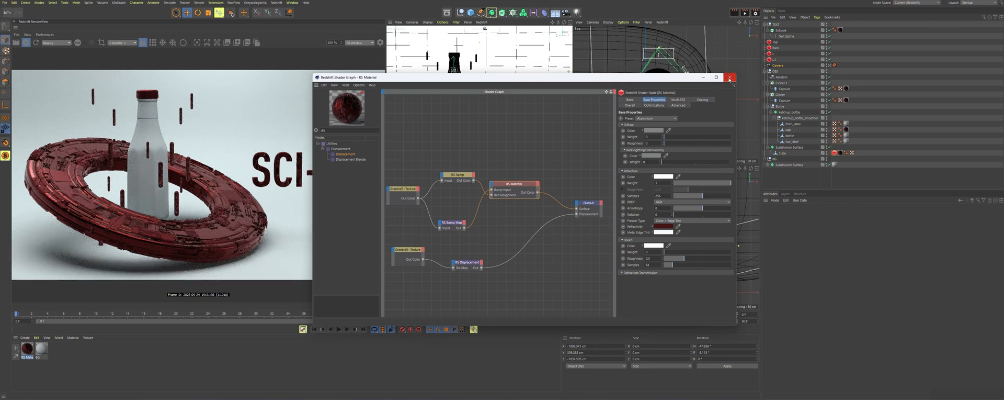
click(730, 76)
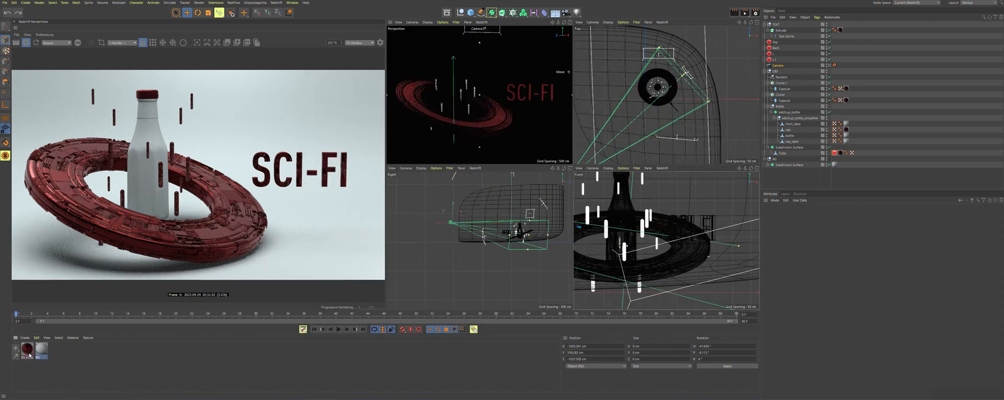
- Reopen the greeble material's shader graph and change its reflectivity colour to a dark blue
double_click(28, 348)
drag(209, 97, 690, 76)
click(852, 226)
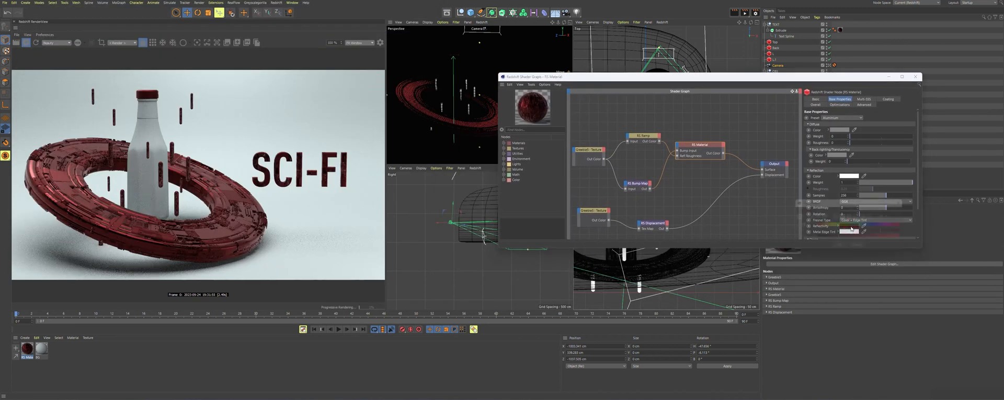
click(870, 227)
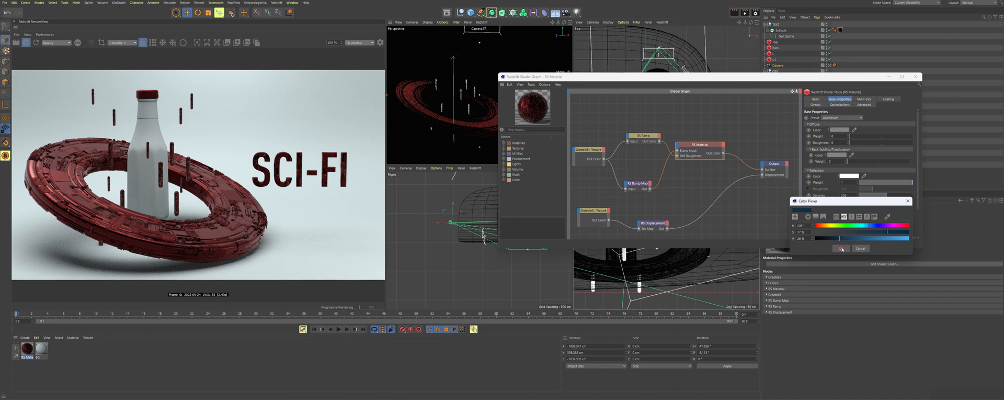
click(841, 248)
- Change the material's reflectivity colour to a dark green and close the shader graph
click(851, 225)
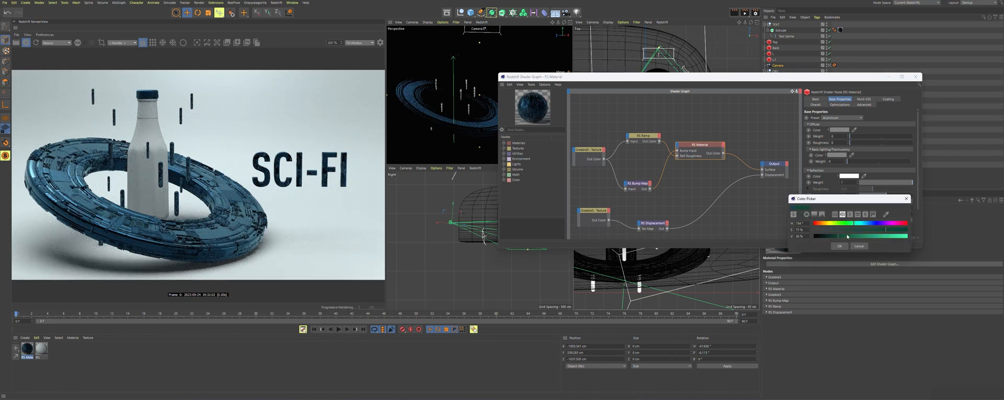
click(839, 246)
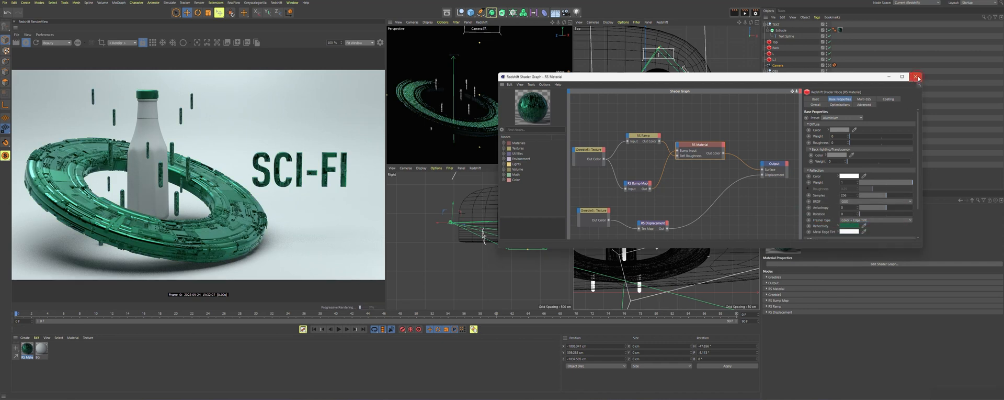
click(916, 76)
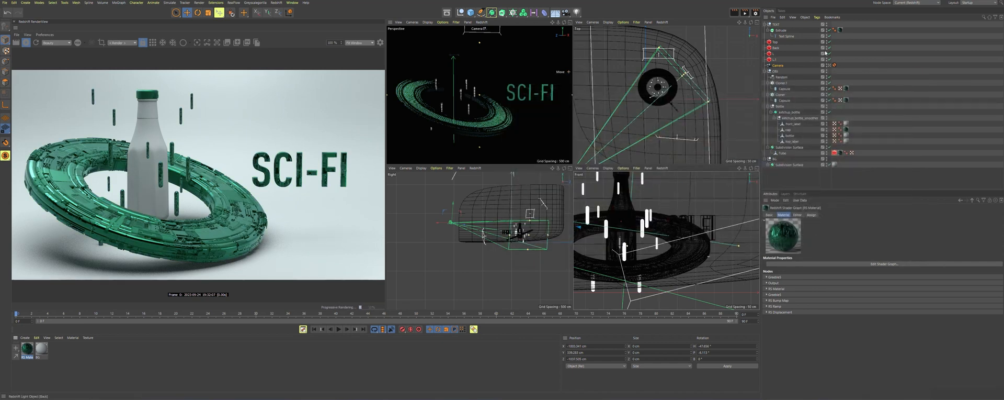
- Lower the rectangular area light above the ring, widen it and reposition it in the side view
click(774, 53)
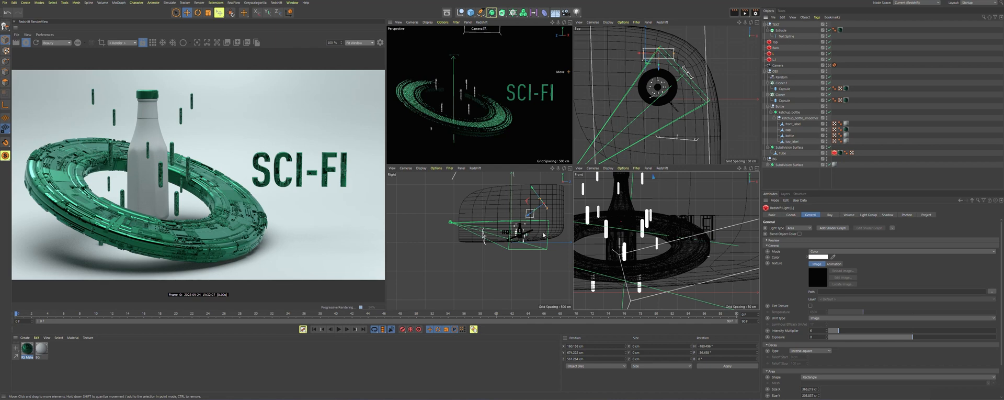
drag(528, 203, 529, 215)
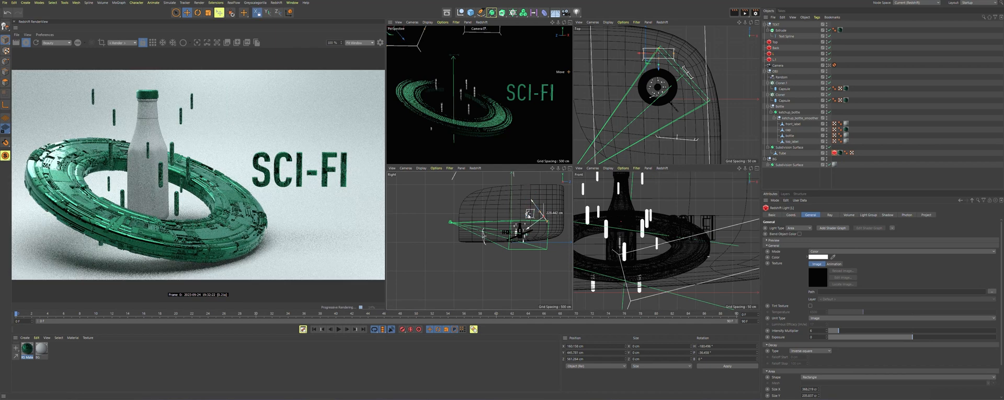
drag(643, 54, 631, 55)
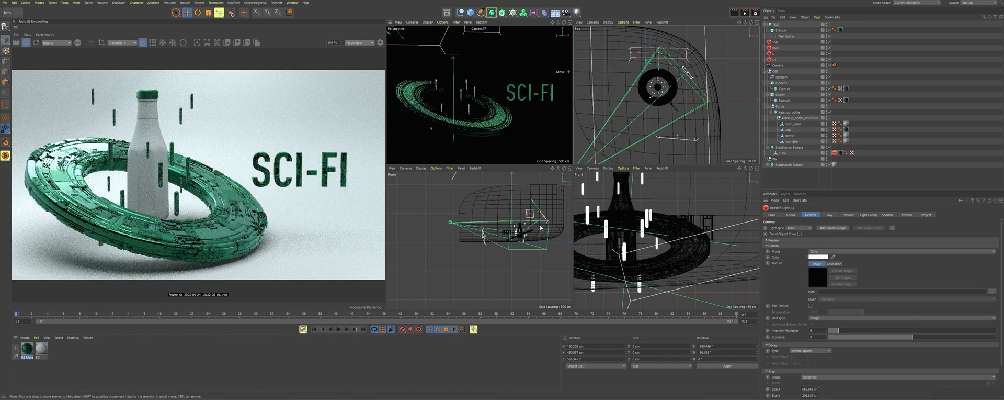
drag(530, 214, 514, 210)
- Change the area light's colour to a pale yellow
click(826, 252)
click(815, 257)
click(815, 258)
click(796, 255)
click(802, 262)
click(805, 279)
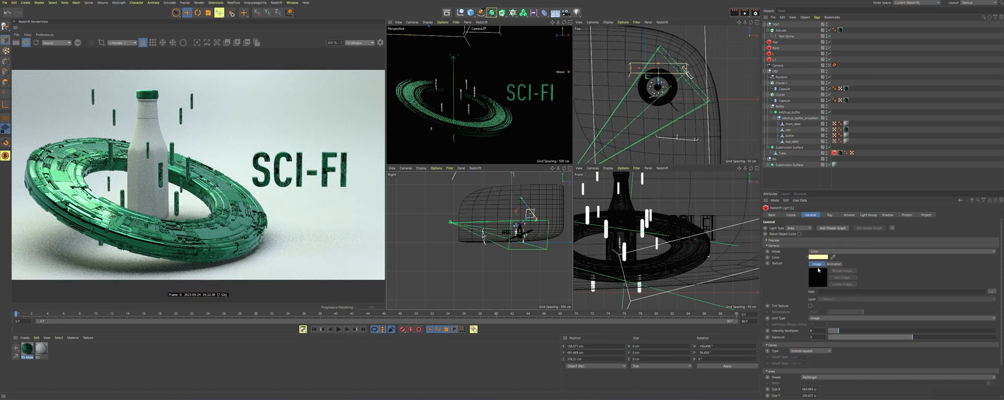
- Deepen the area light's colour to a more saturated yellow
click(816, 257)
click(805, 279)
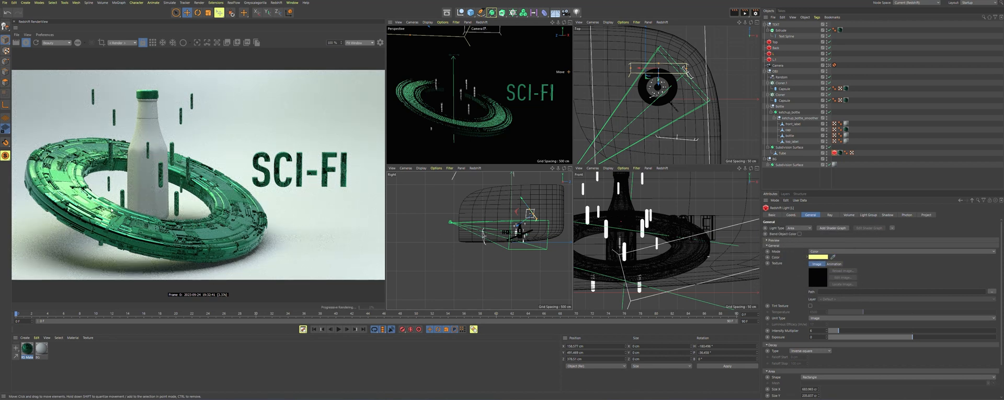
- Select the rectangular area light in front of the ring and change its colour to a light blue
click(678, 142)
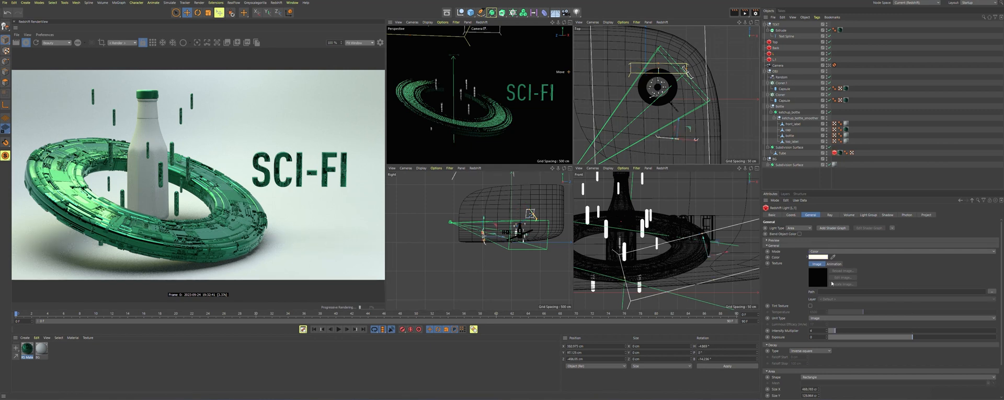
click(819, 257)
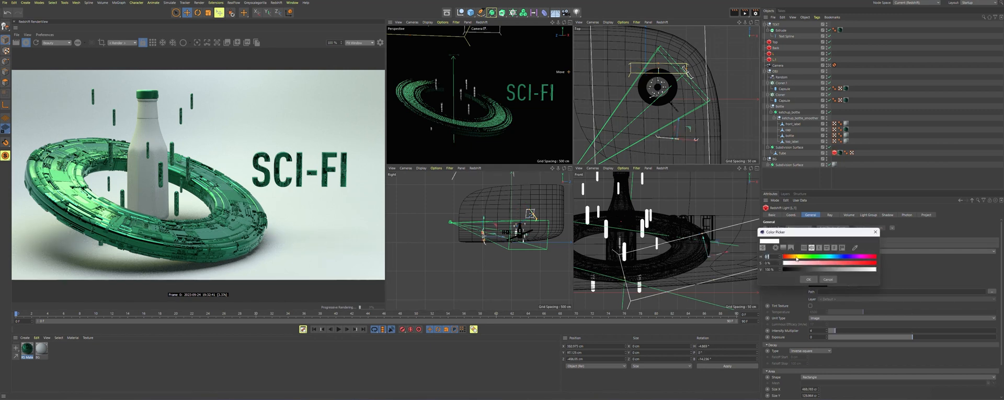
click(859, 257)
click(805, 263)
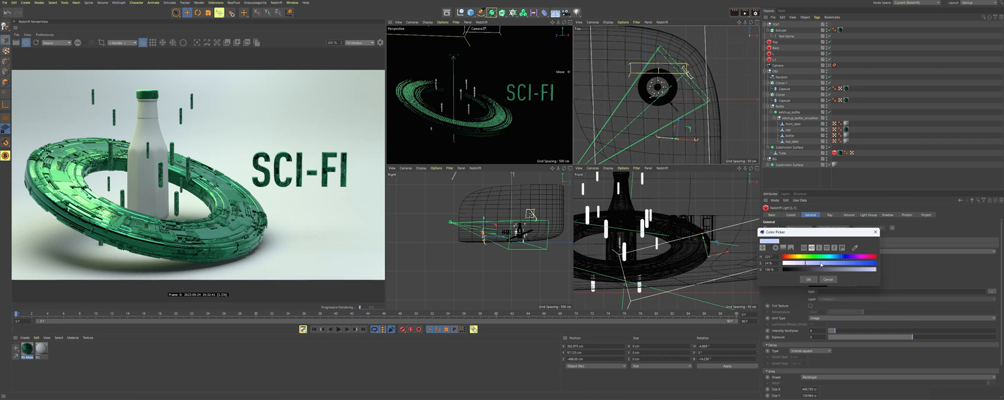
click(809, 279)
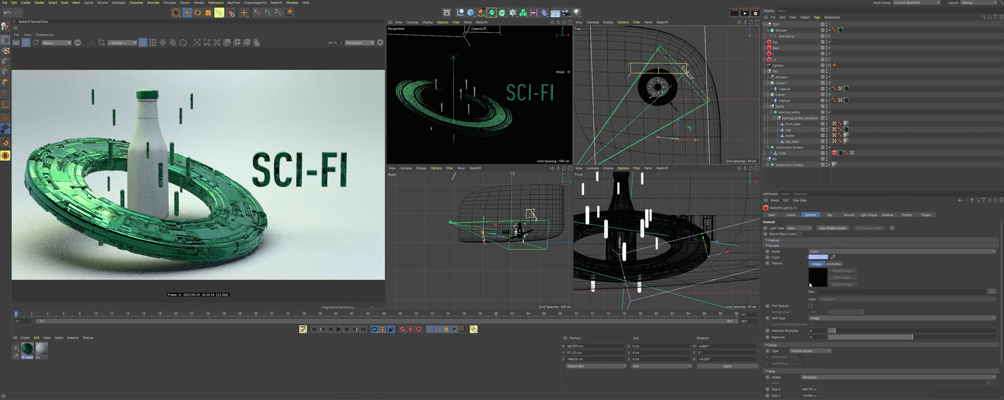
- Change the front area light's colour to a pinkish purple
click(819, 257)
drag(829, 264, 836, 263)
click(808, 277)
- Move the front area light closer to the ring in the top view and set its intensity multiplier to 10
drag(683, 137, 678, 130)
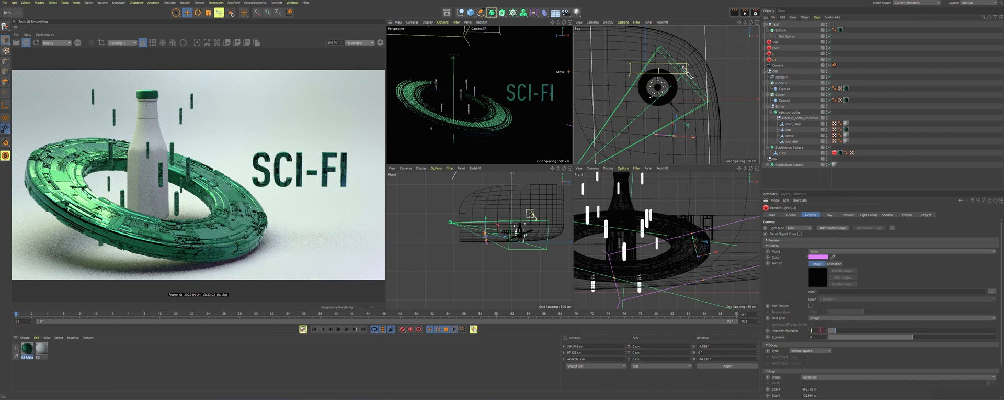
drag(835, 330, 926, 331)
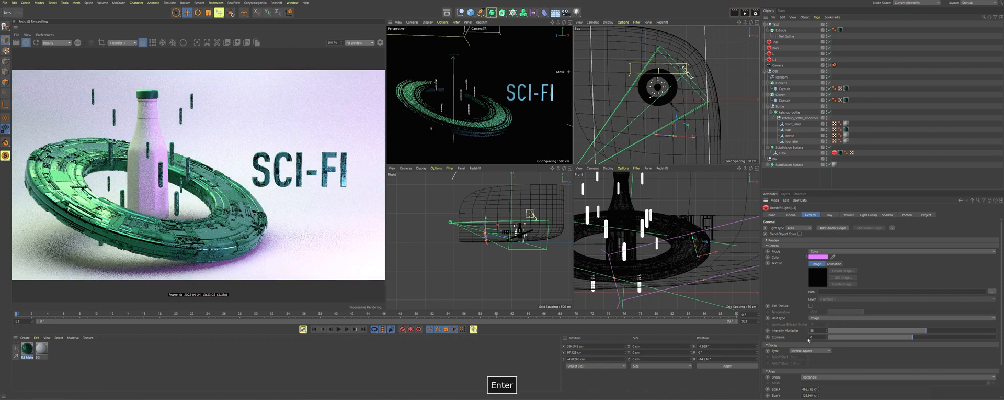
text(10)
key(Return)
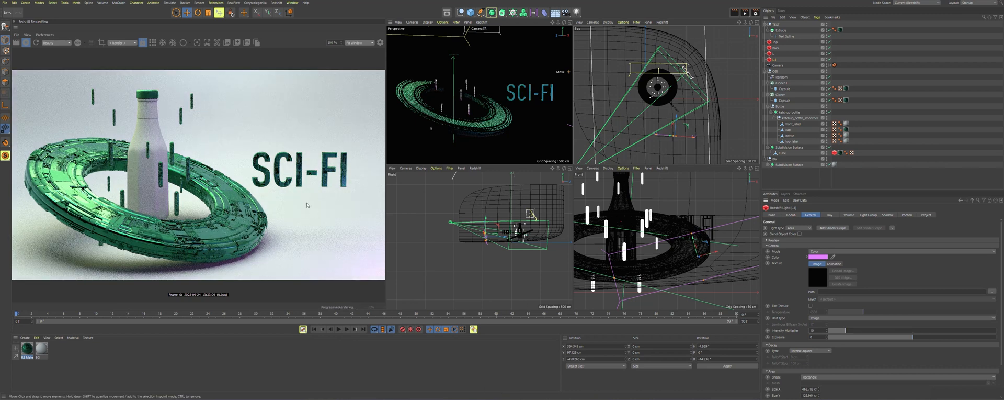
- Narrow the front area light and raise it beside the bottle in the front view
alt+right_drag(711, 275, 665, 275)
drag(661, 276, 668, 274)
drag(717, 259, 706, 241)
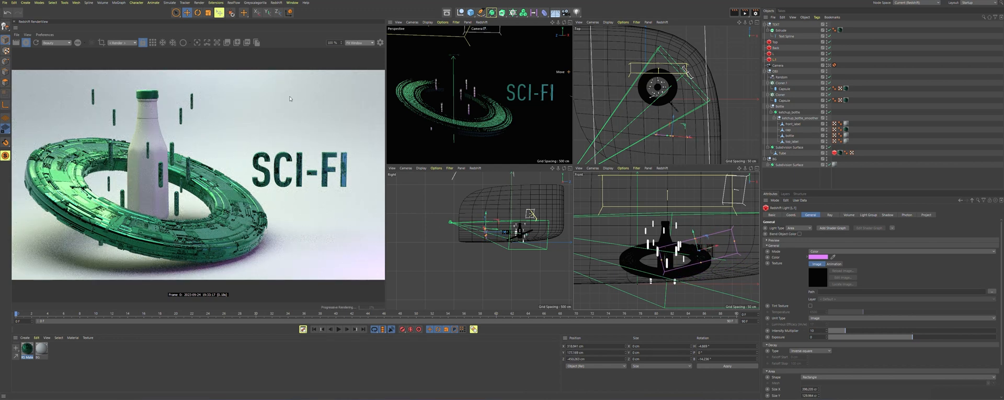
- Change the front area light's colour to a light cyan blue and render the scene
click(823, 257)
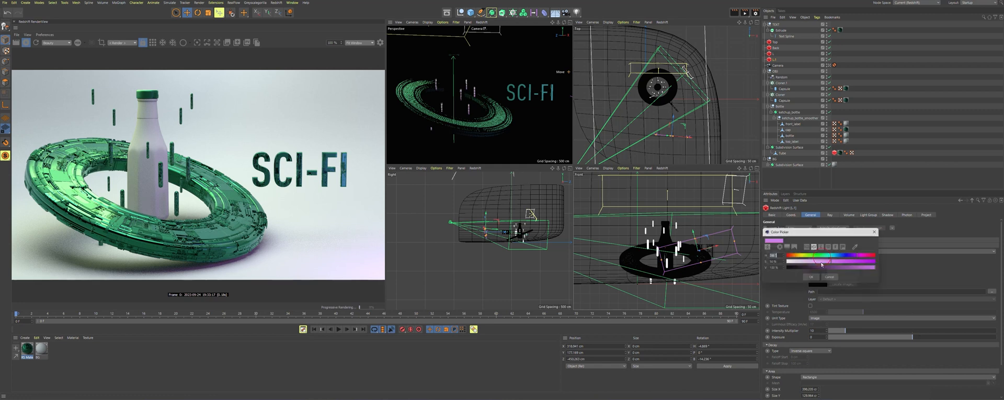
click(796, 256)
click(836, 256)
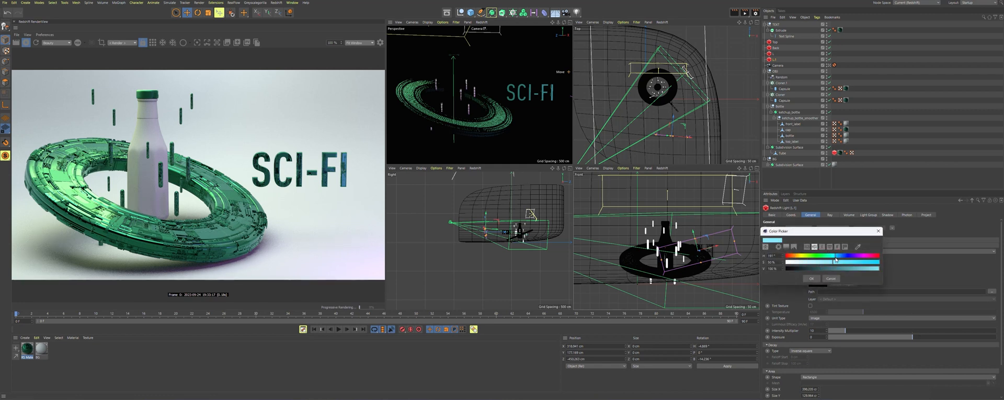
click(812, 278)
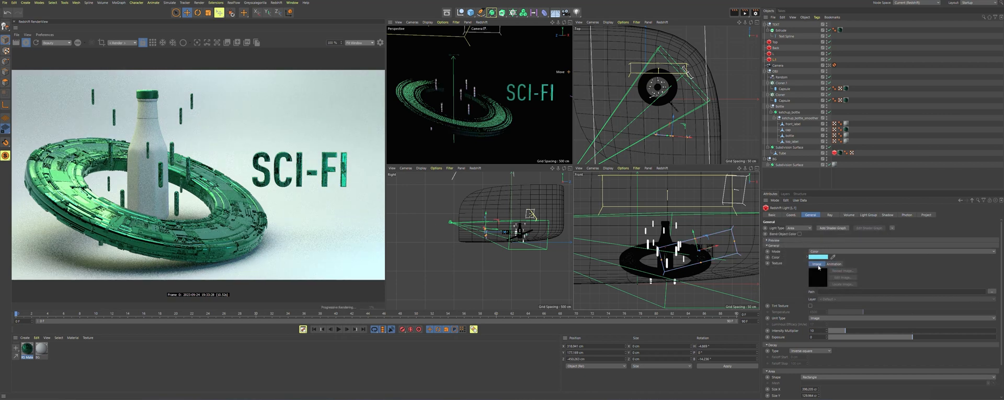
click(744, 16)
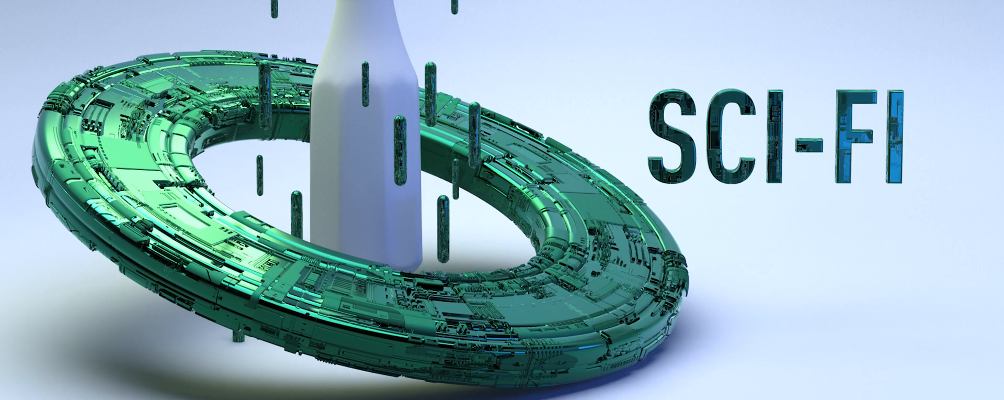